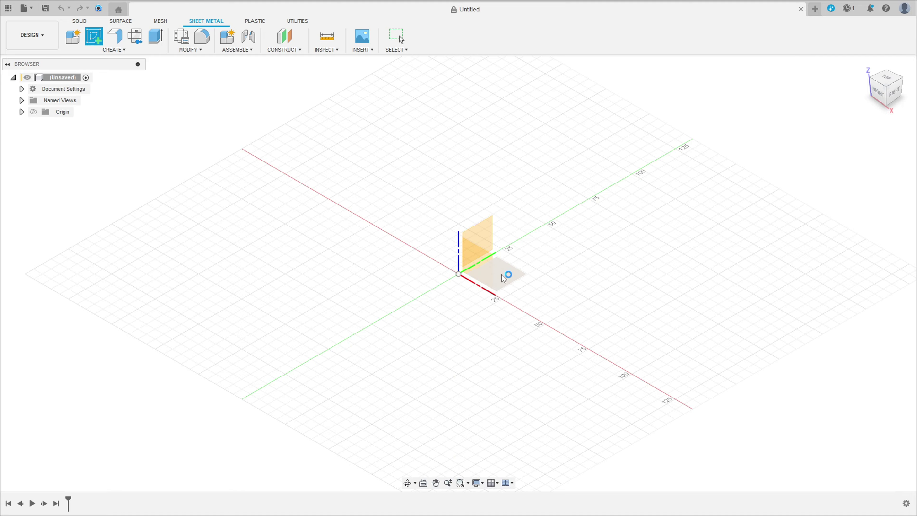
On a new XY-plane sketch, draw a 180 × 90 mm center rectangle at the origin
left_click(502, 275)
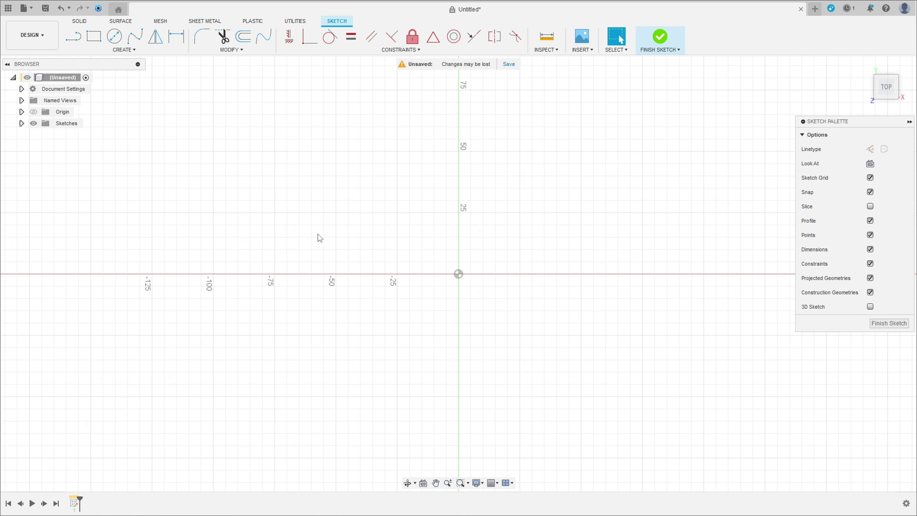
left_click(93, 37)
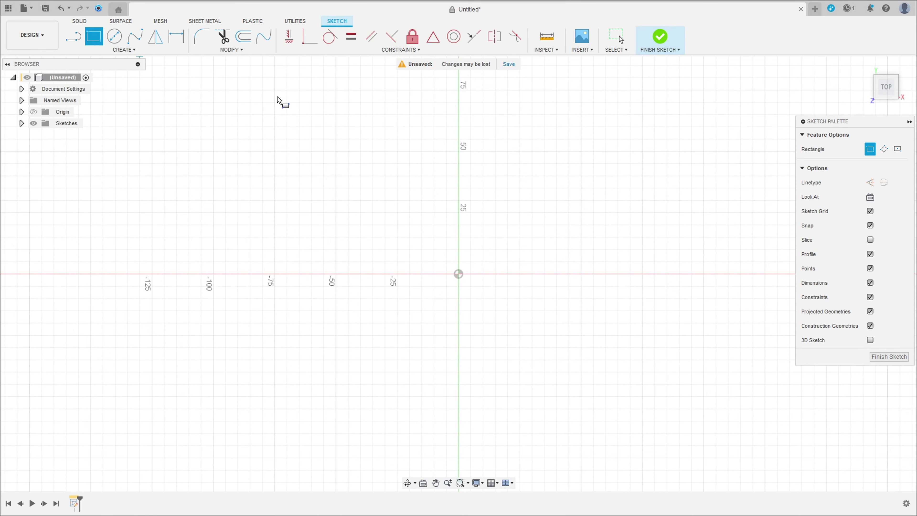
left_click(898, 149)
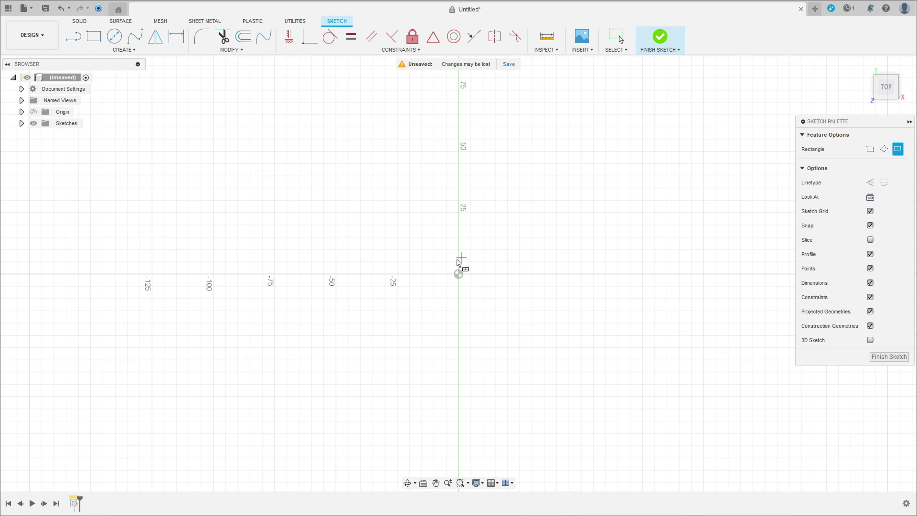
left_click(458, 274)
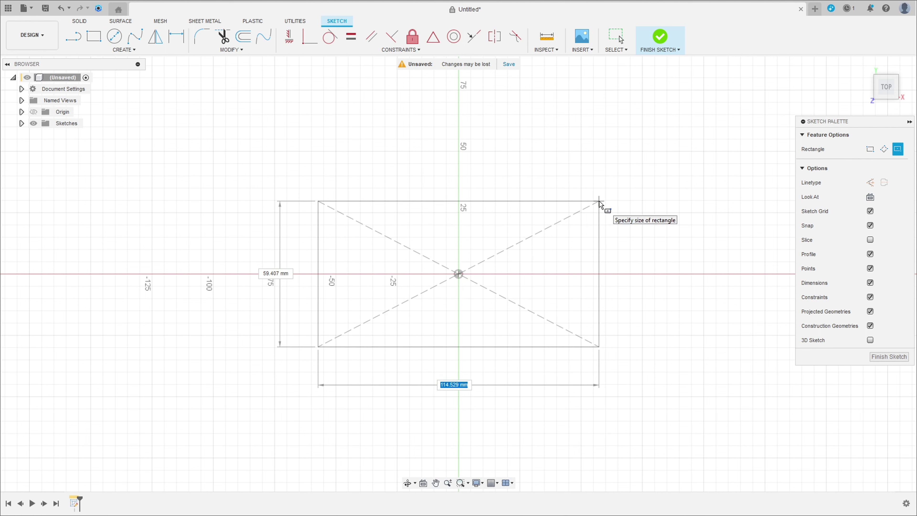
type("180")
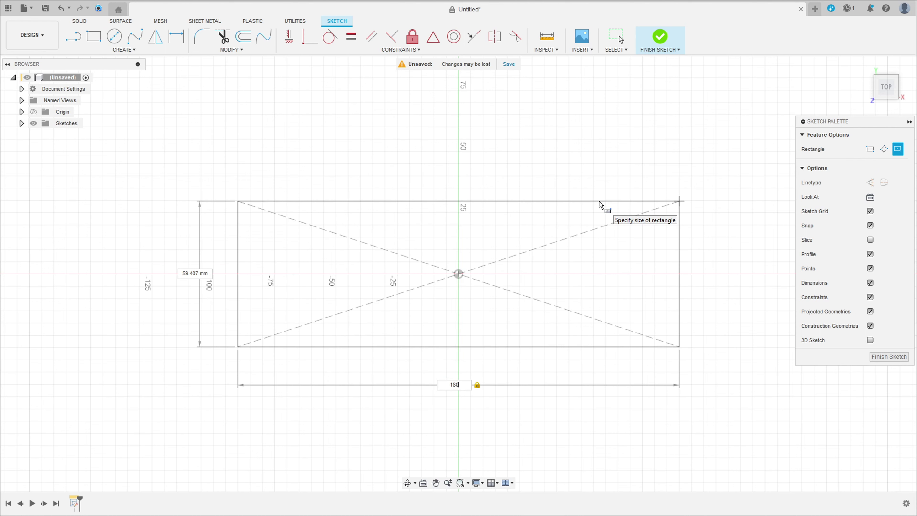
key("Tab")
type("90")
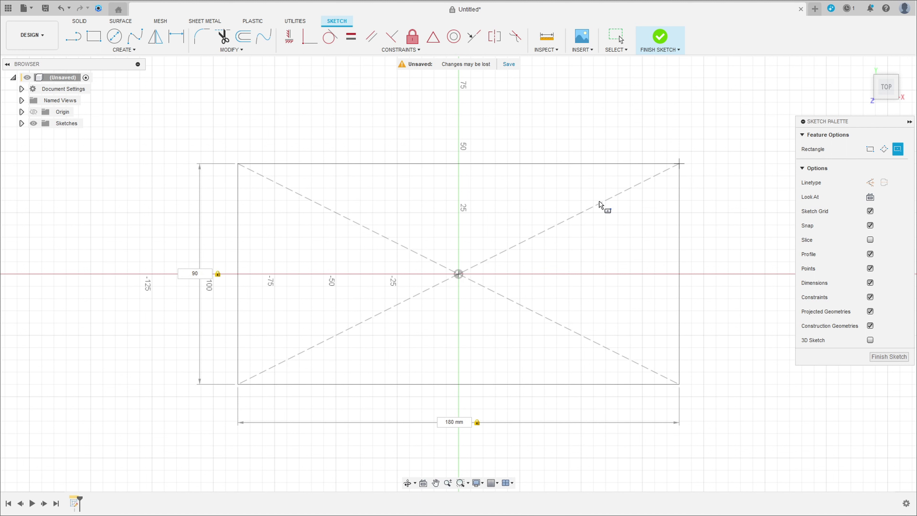
key("Return")
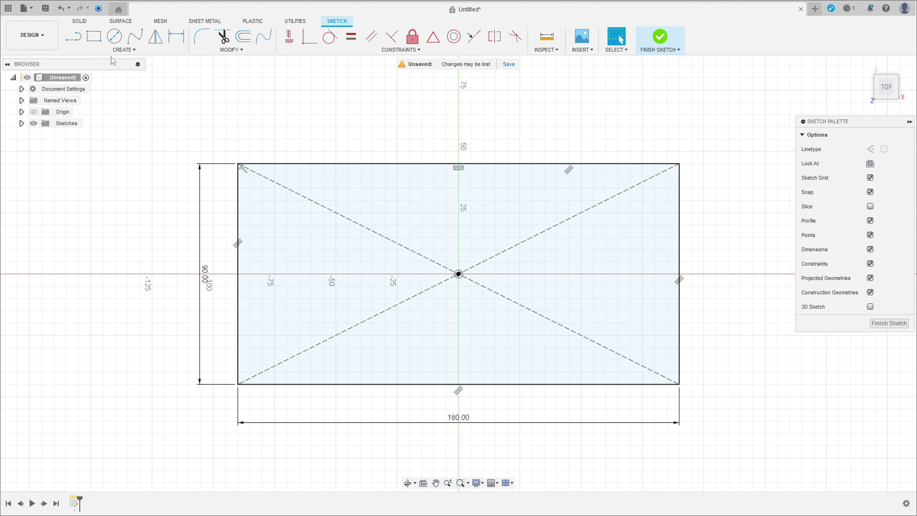
Draw a vertical construction line upward from the origin
left_click(80, 43)
left_click(870, 149)
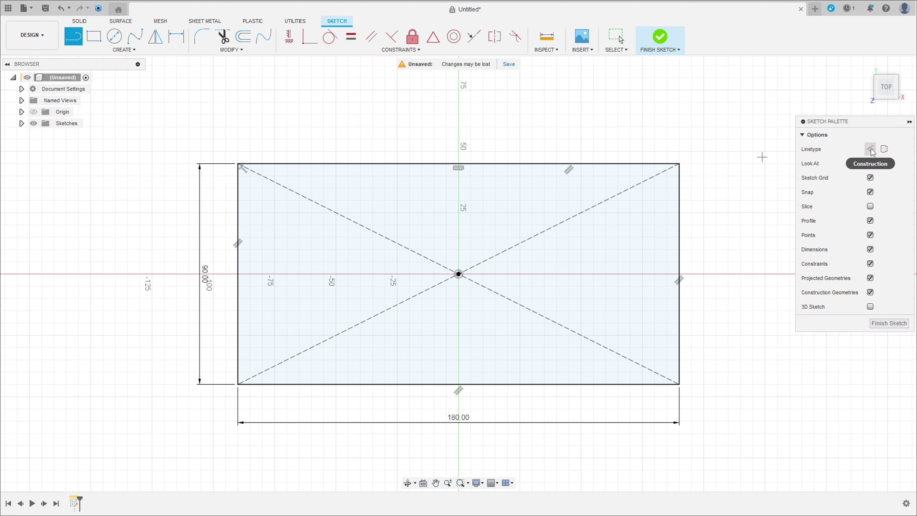
left_click(458, 275)
left_click(458, 186)
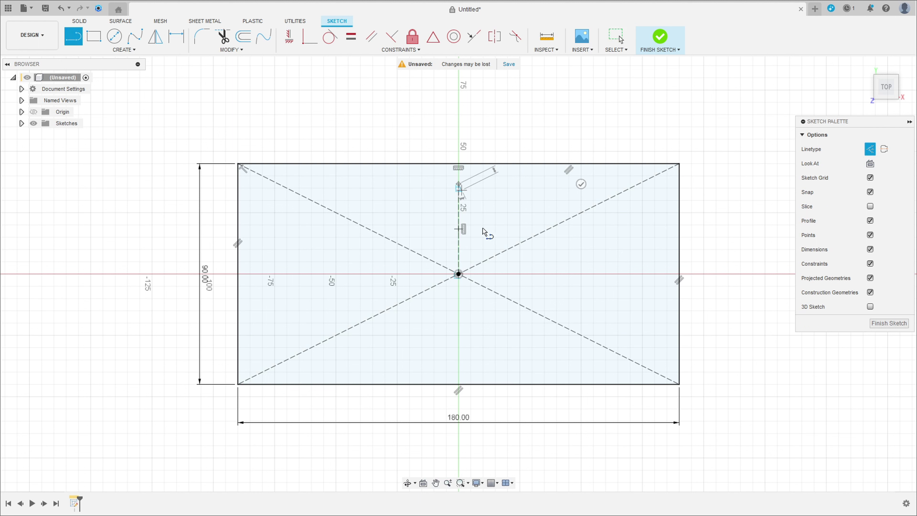
key("Escape")
Draw a normal two-point rectangle left of the origin inside the outline
left_click(93, 37)
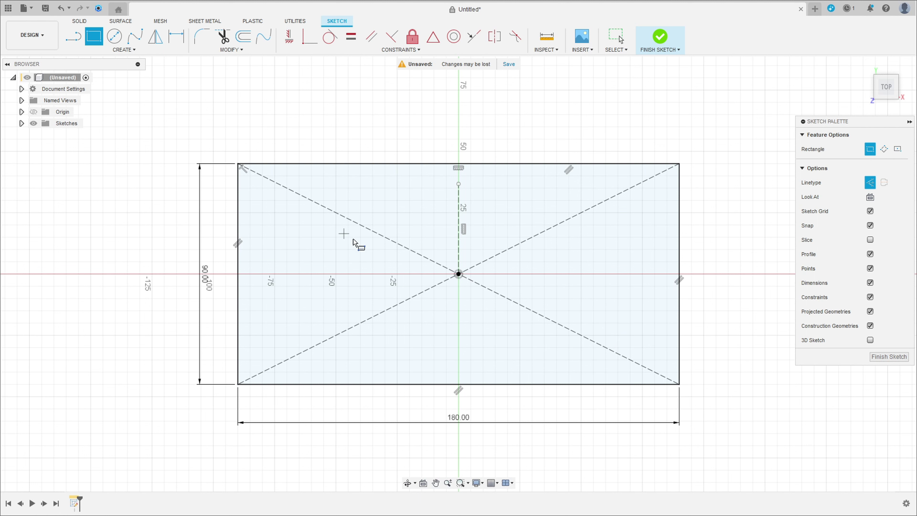
left_click(398, 224)
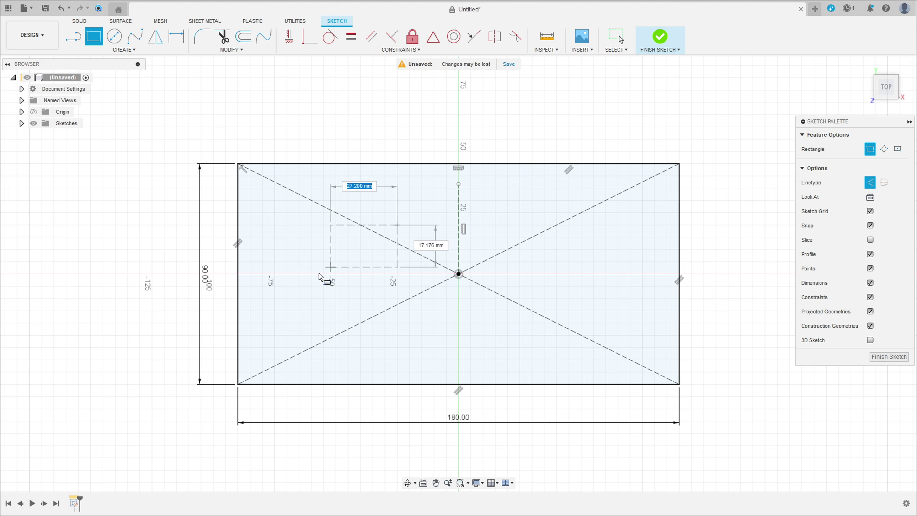
left_click(871, 182)
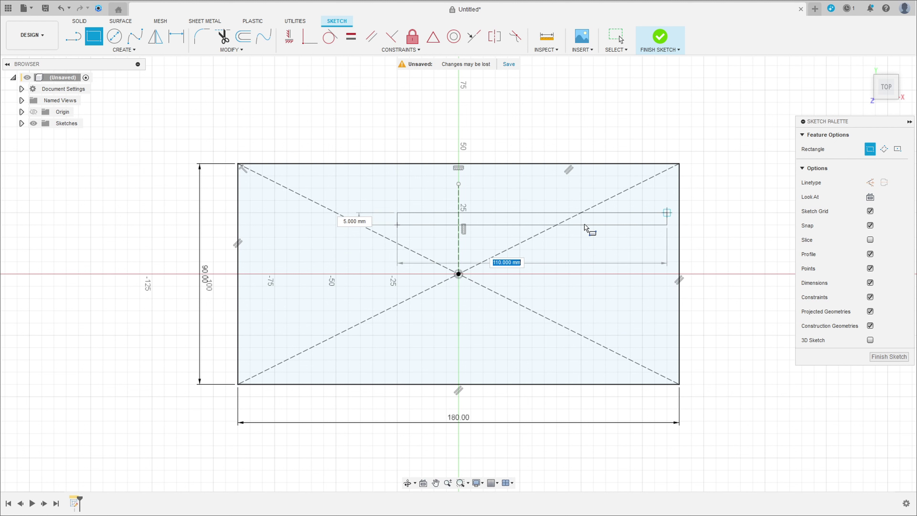
left_click(287, 299)
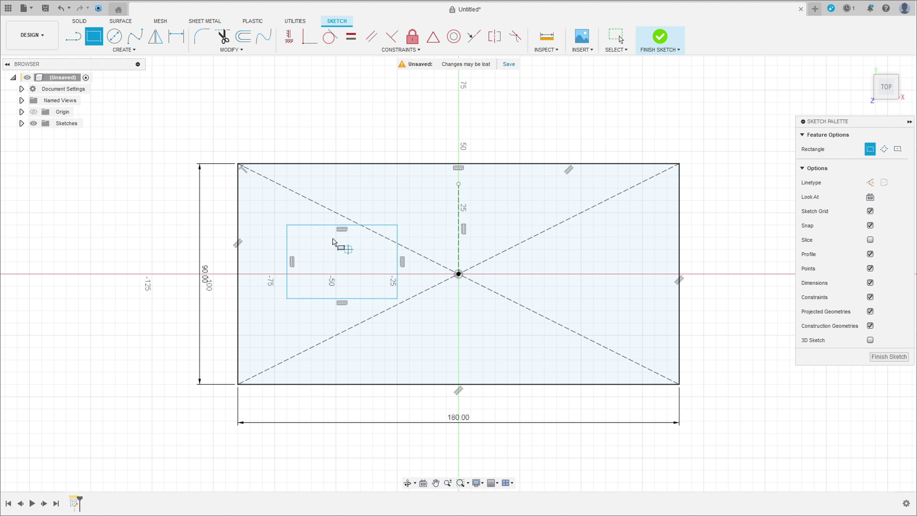
Dimension the small rectangle 20 mm from the centre line and 30 mm wide
key("d")
left_click(398, 261)
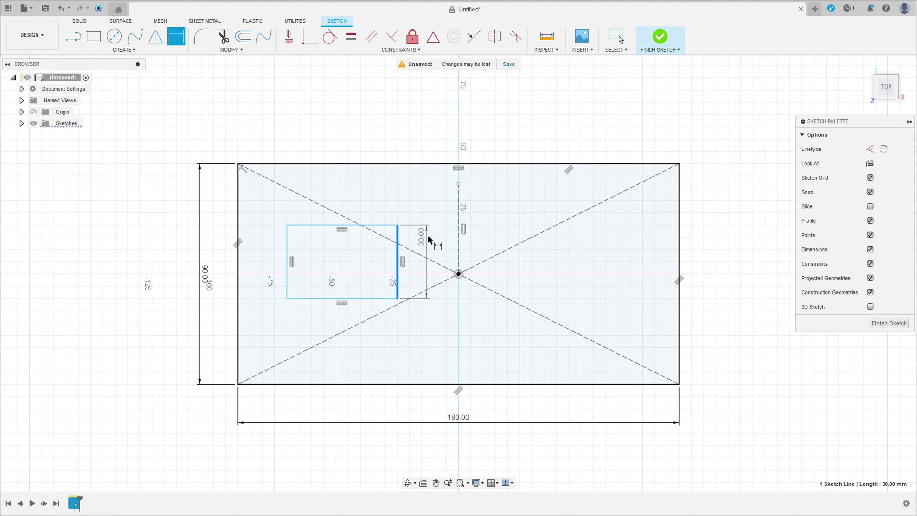
left_click(459, 239)
left_click(427, 108)
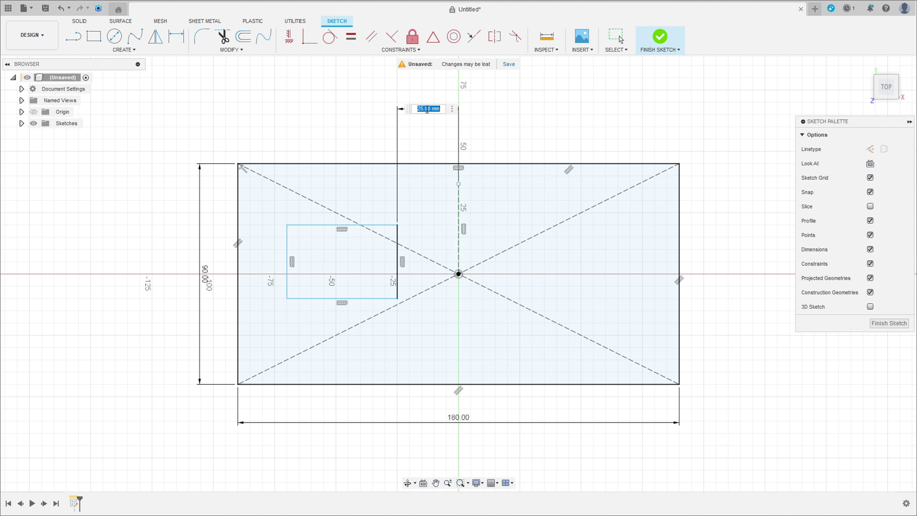
type("20")
key("Return")
left_click(384, 225)
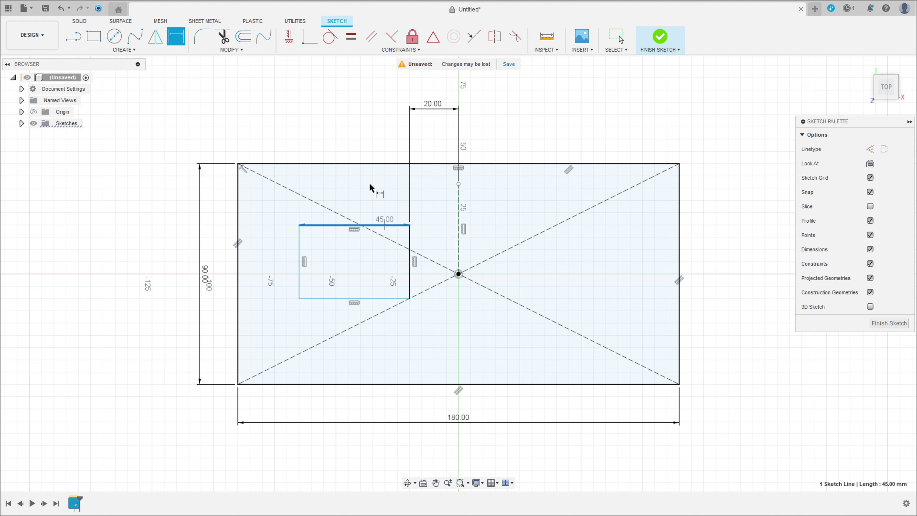
left_click(356, 119)
type("30")
key("Return")
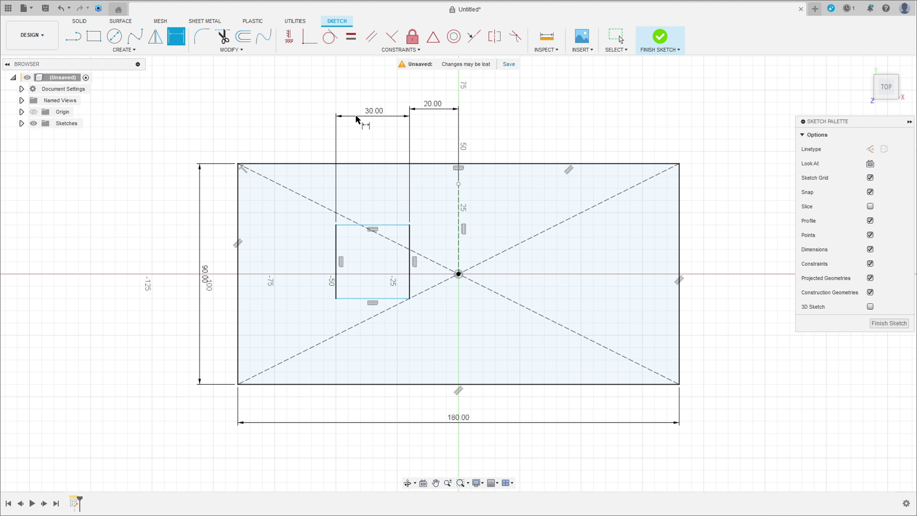
Dimension the small rectangle 40 mm tall, with its top edge 20 mm from the origin
left_click(409, 261)
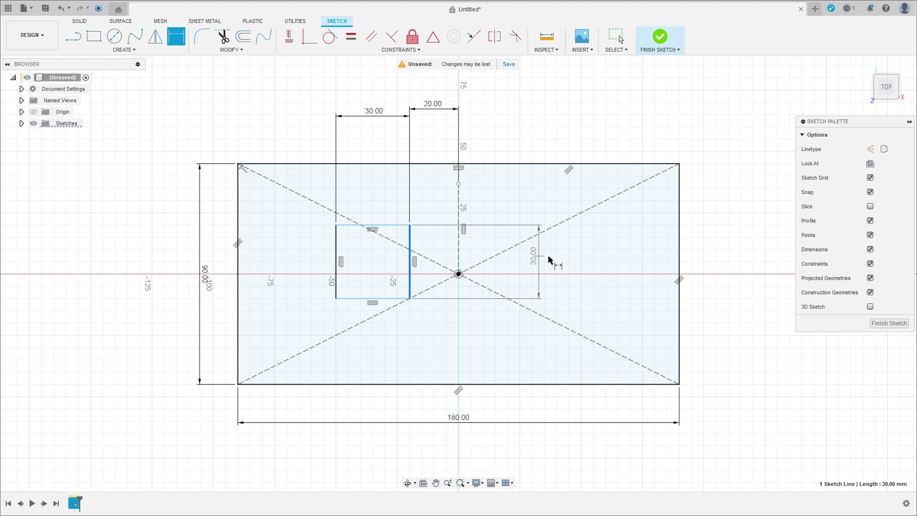
left_click(629, 261)
type("40")
key("Return")
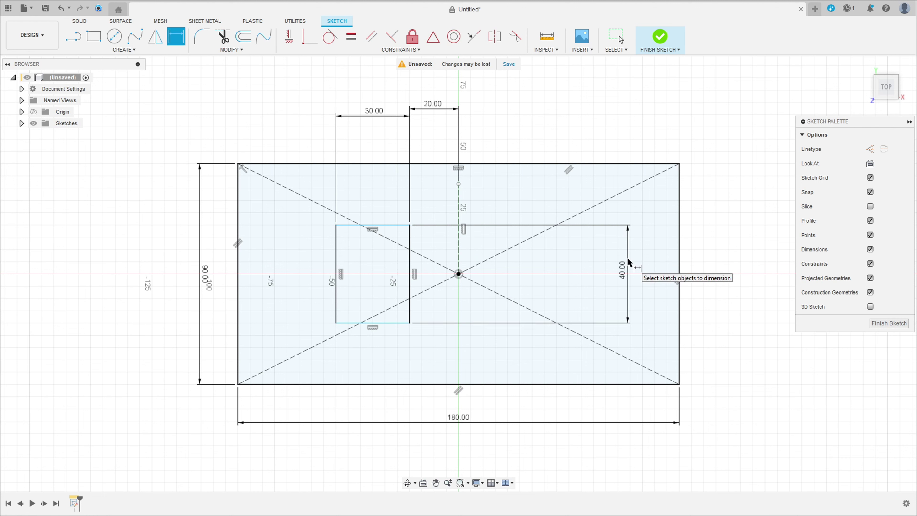
left_click(389, 226)
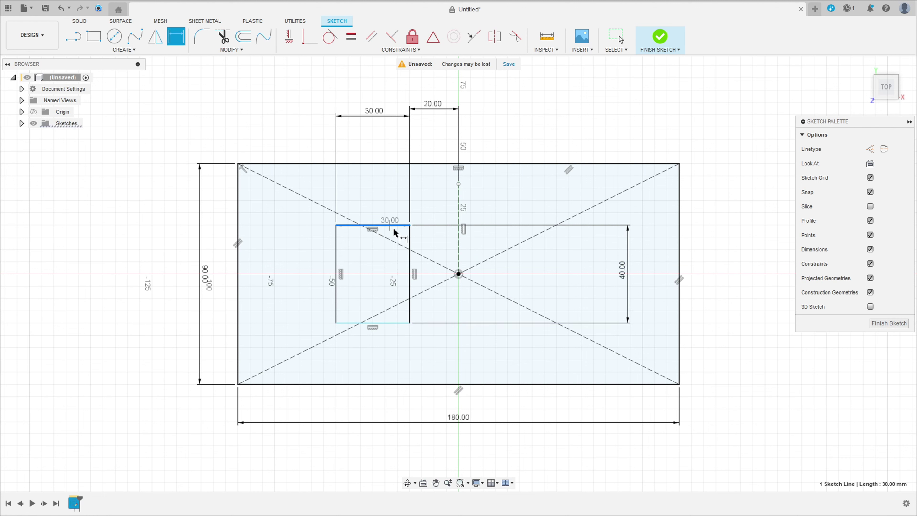
left_click(459, 274)
left_click(584, 253)
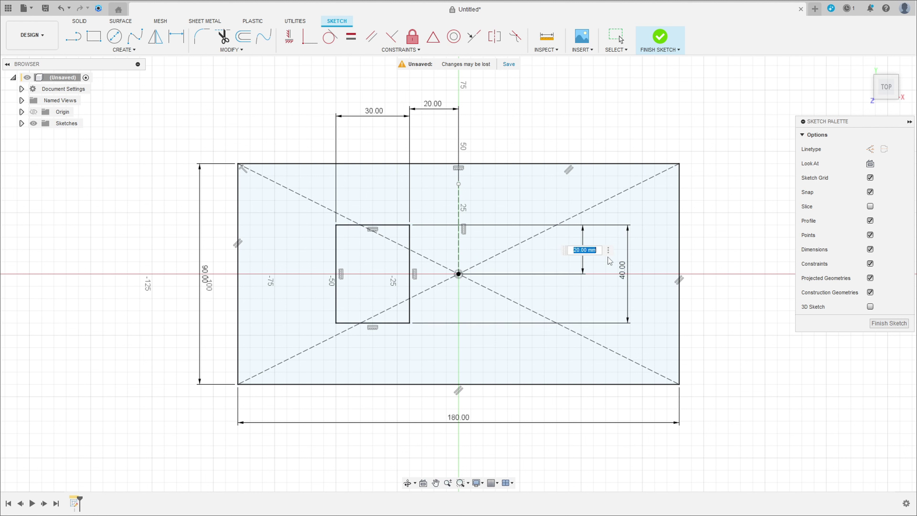
key("Return")
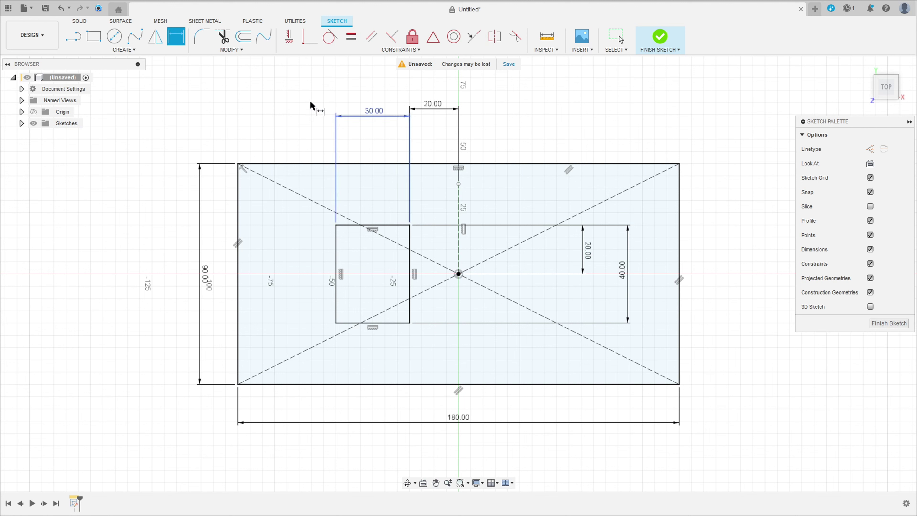
Fillet the small rectangle's top-left and bottom-left corners at R5 mm
left_click(202, 38)
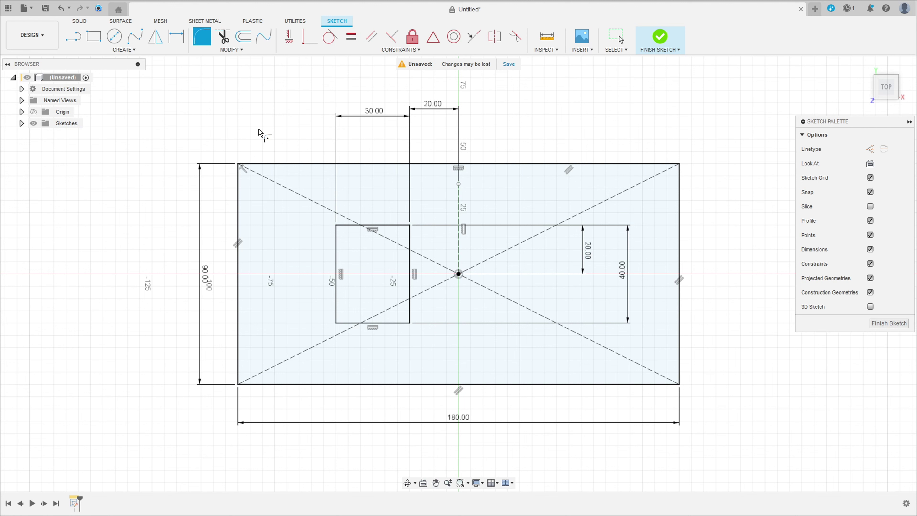
left_click(336, 225)
type("5")
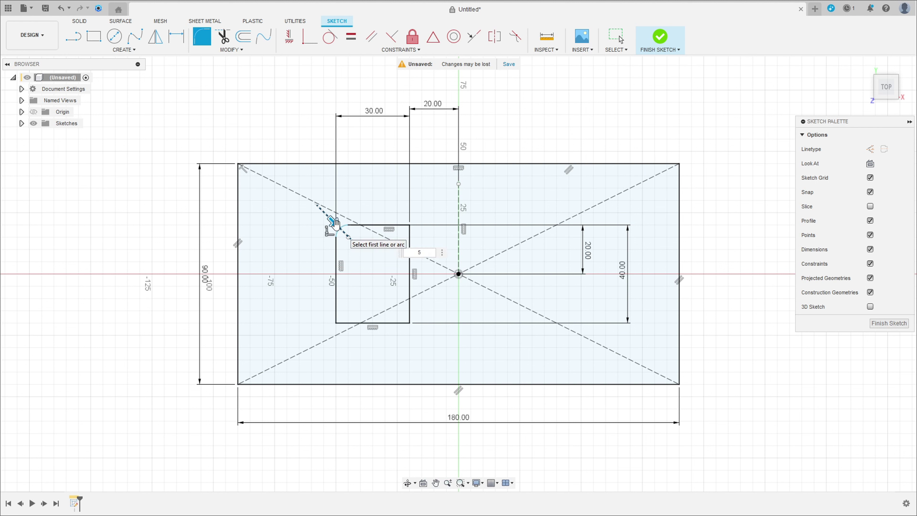
left_click(337, 323)
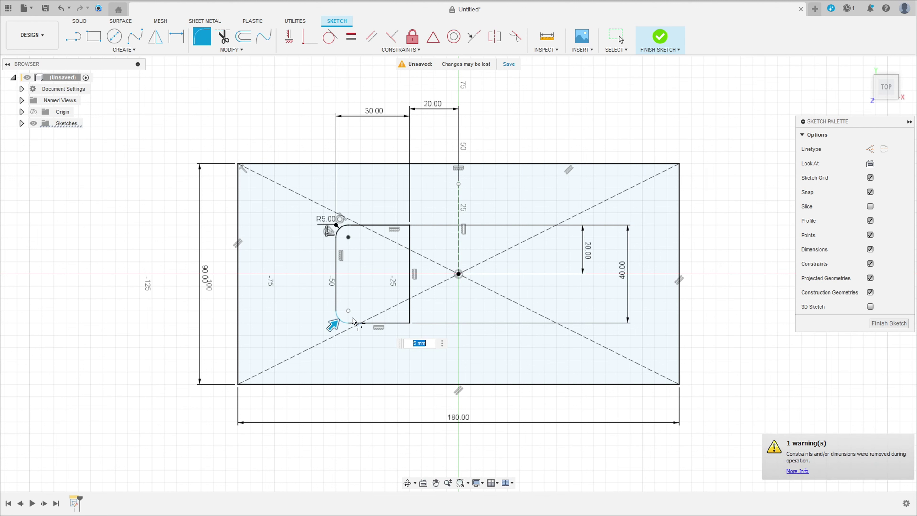
type("5")
key("Return")
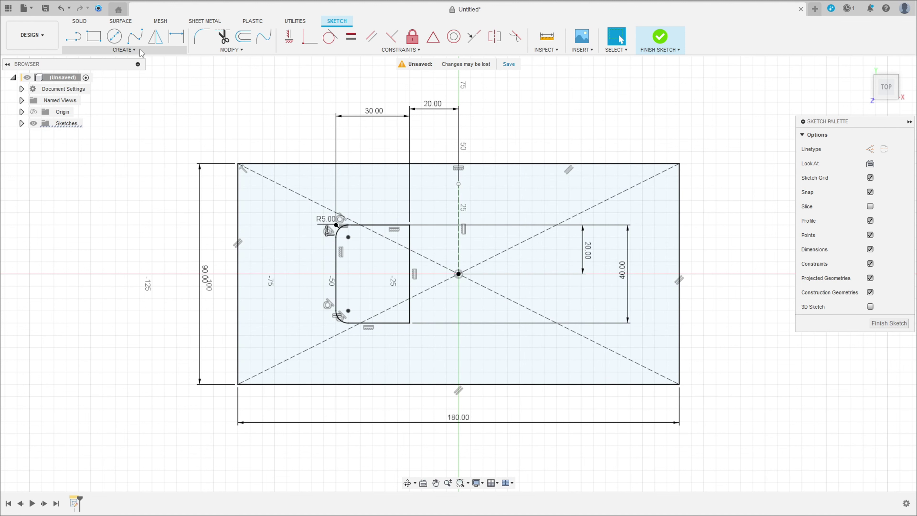
Mirror the slot's six curves across the vertical construction line
left_click(124, 49)
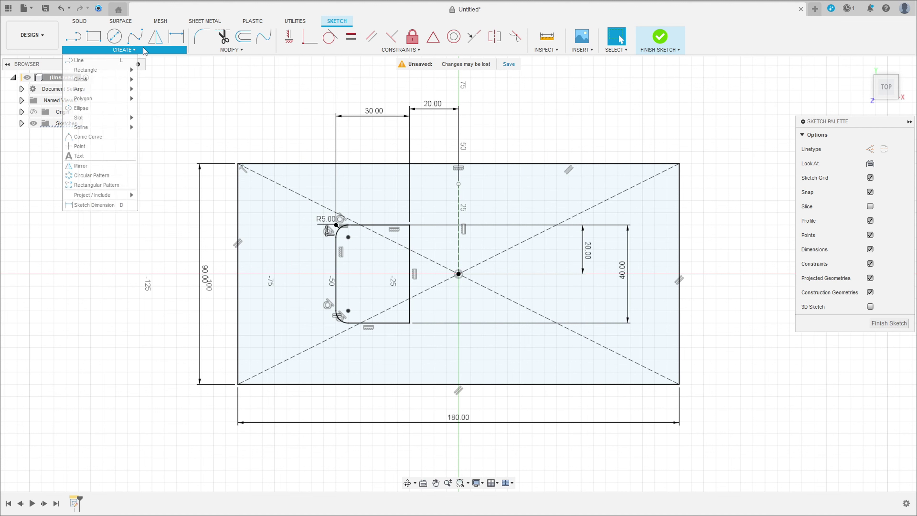
left_click(100, 169)
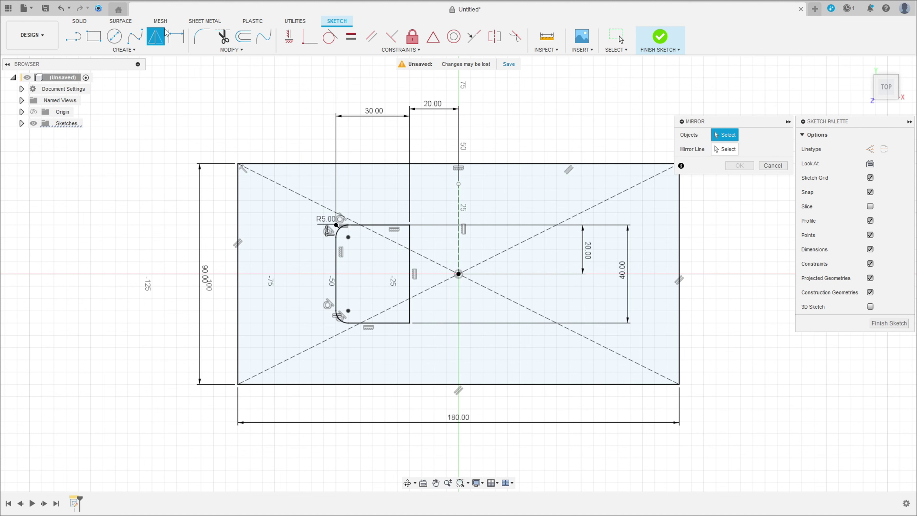
left_click(409, 242)
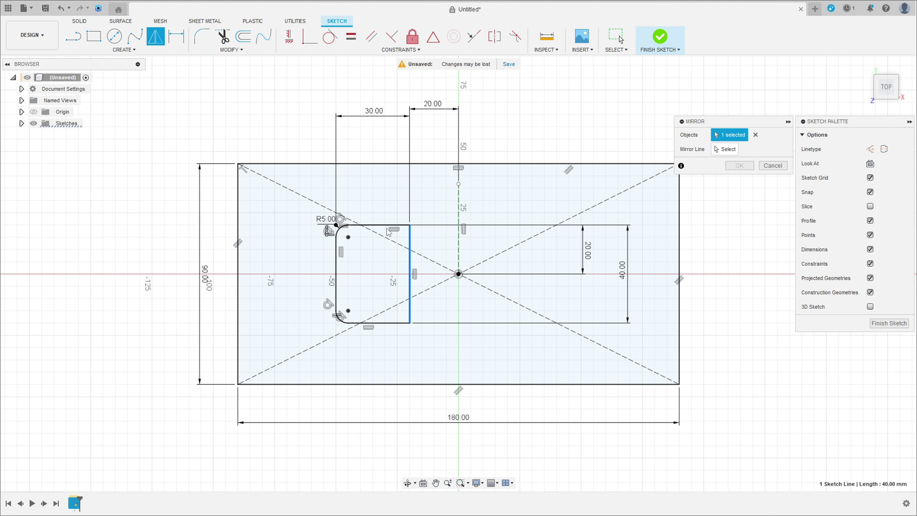
left_click(386, 225)
left_click(338, 232)
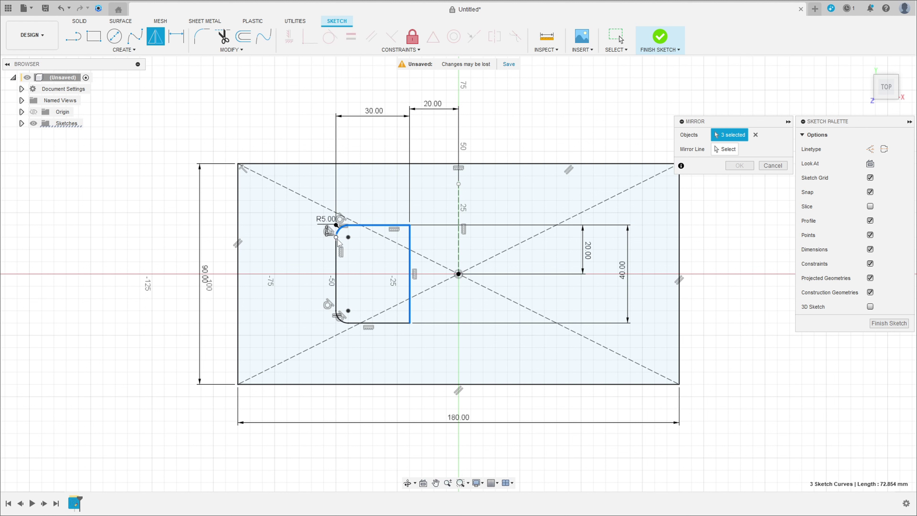
left_click(337, 252)
left_click(340, 322)
left_click(383, 323)
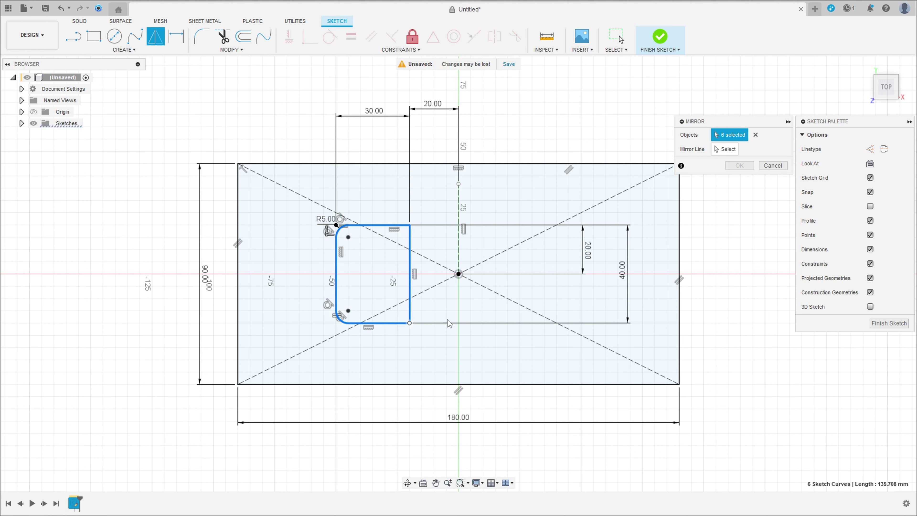
left_click(725, 150)
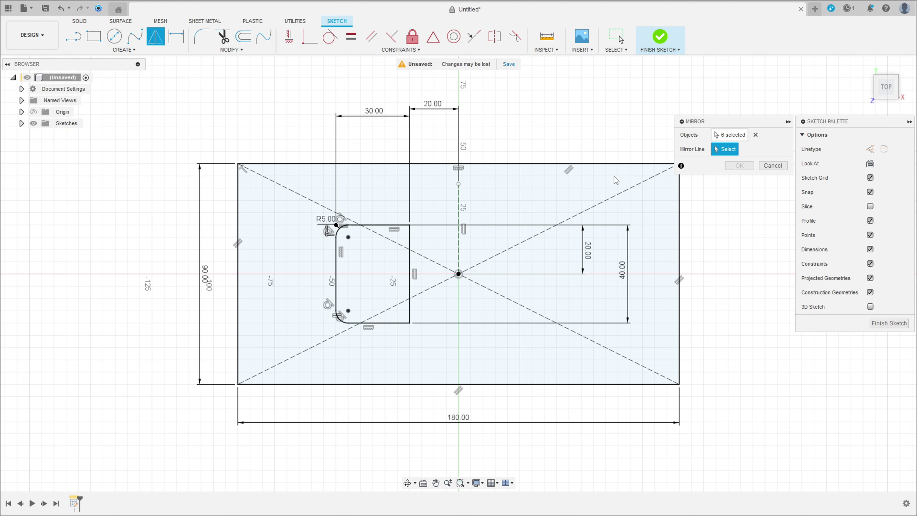
left_click(459, 247)
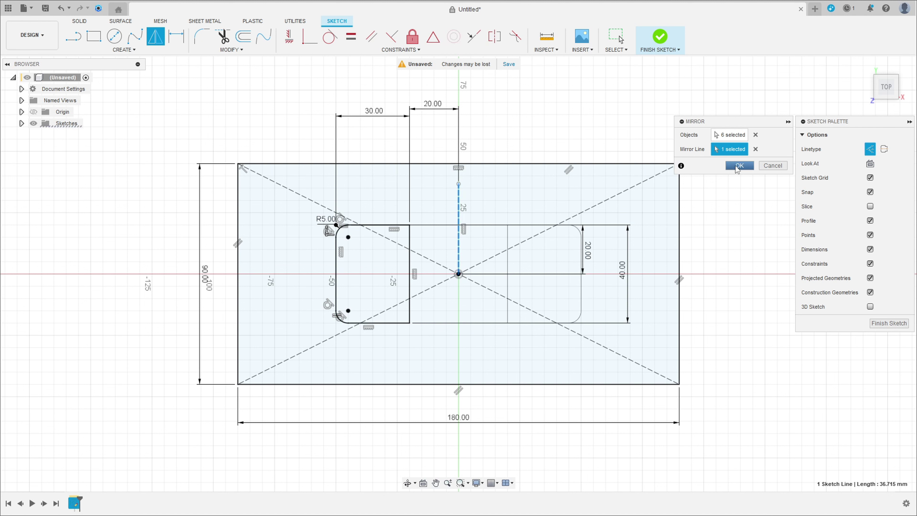
left_click(739, 165)
Move the 40 and 20 mm dimensions clear of the new right slot
left_click_drag(627, 274, 745, 275)
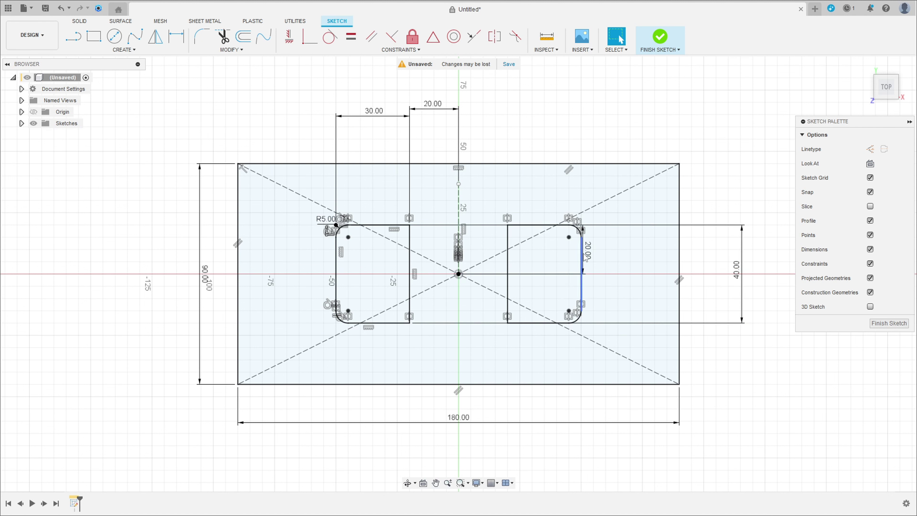
left_click_drag(588, 250, 650, 258)
key("Escape")
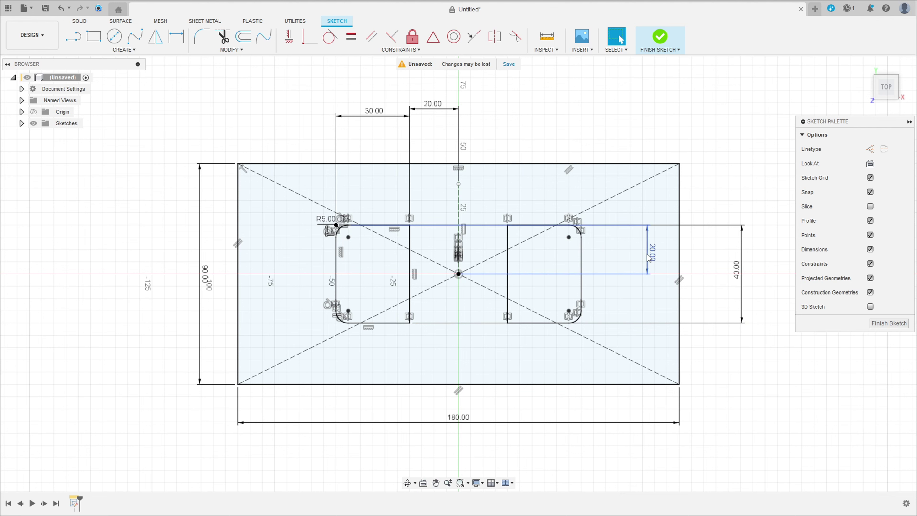
Finish the sketch, then change the Steel (mm) rule thickness from 6 mm to 2 mm
left_click(661, 38)
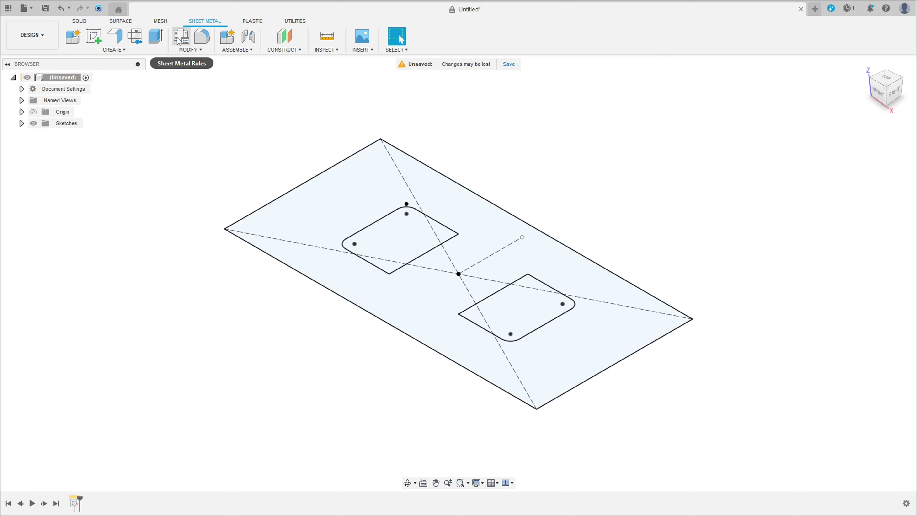
left_click(184, 37)
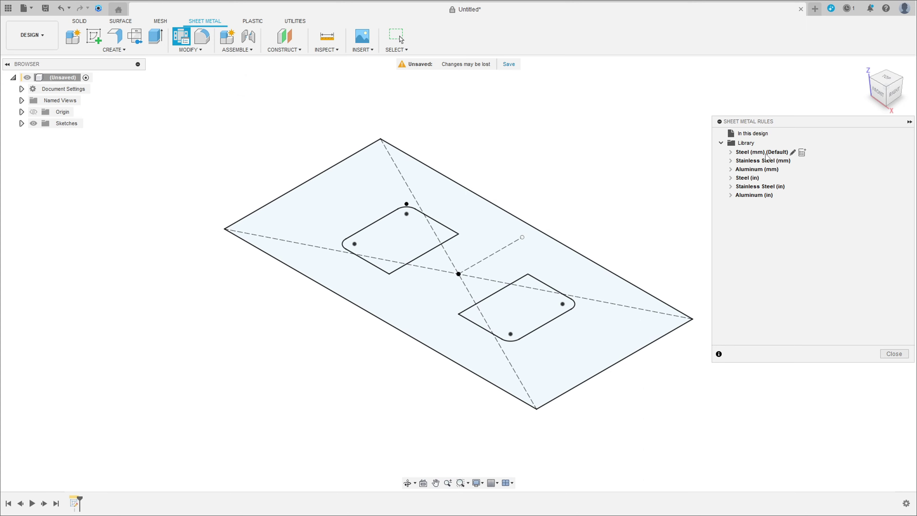
left_click(793, 153)
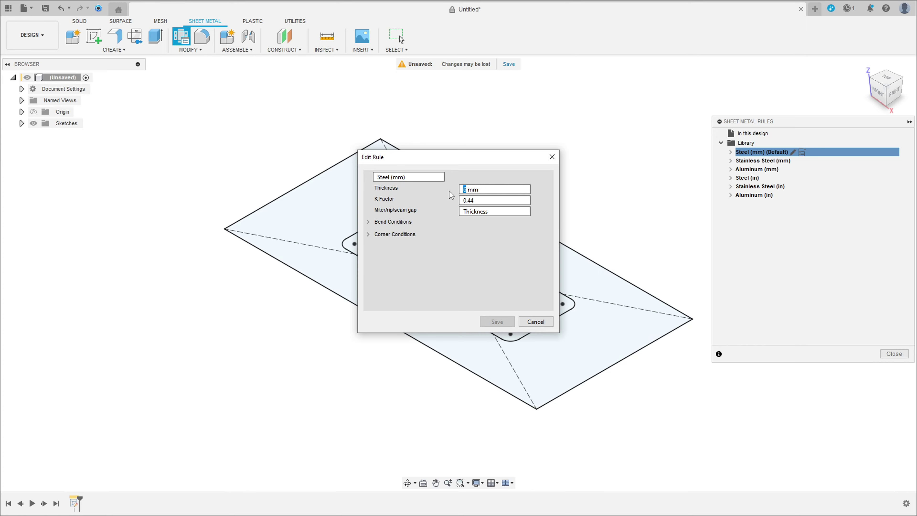
type("2")
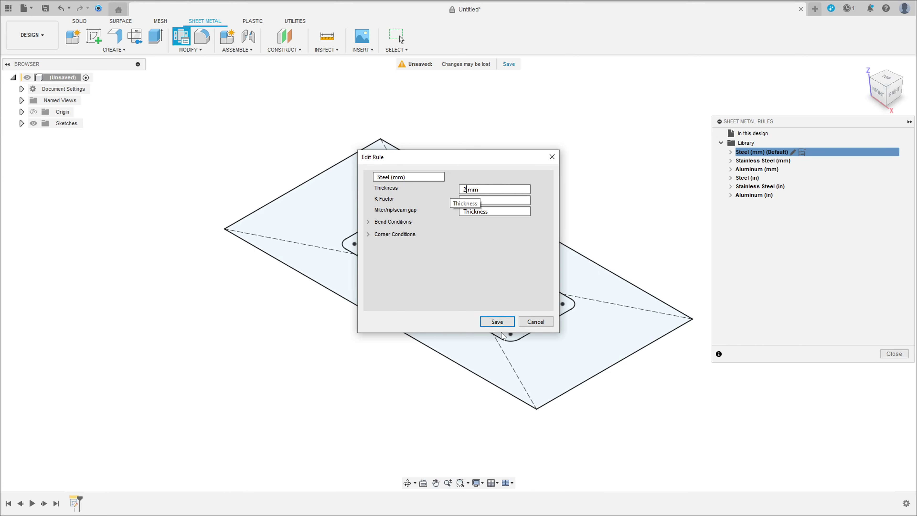
left_click(500, 324)
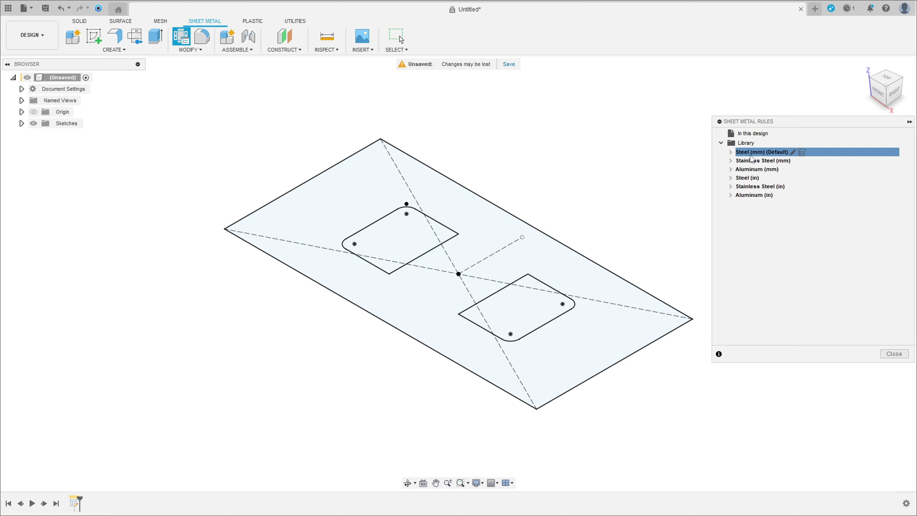
left_click(894, 354)
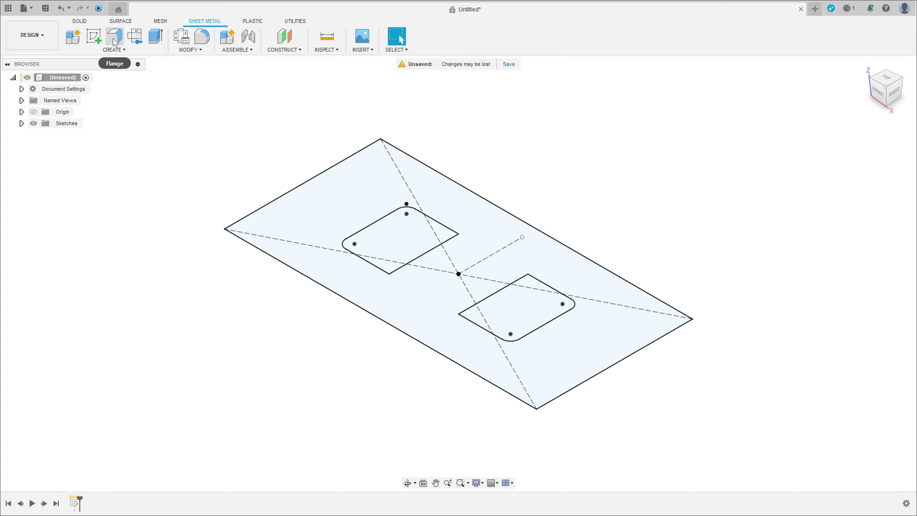
Create a 2 mm Steel (mm) base flange from the sketch profile
left_click(115, 40)
left_click(372, 186)
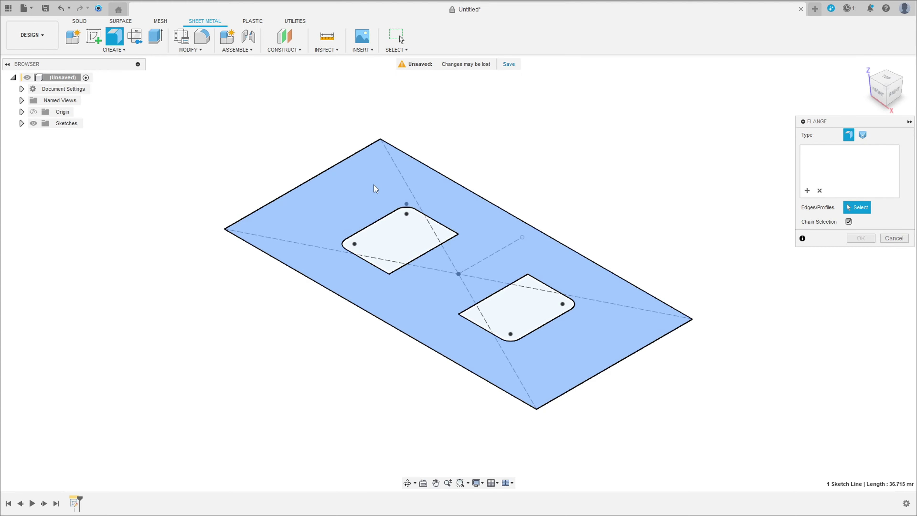
middle_click_drag(654, 238, 722, 195, "shift")
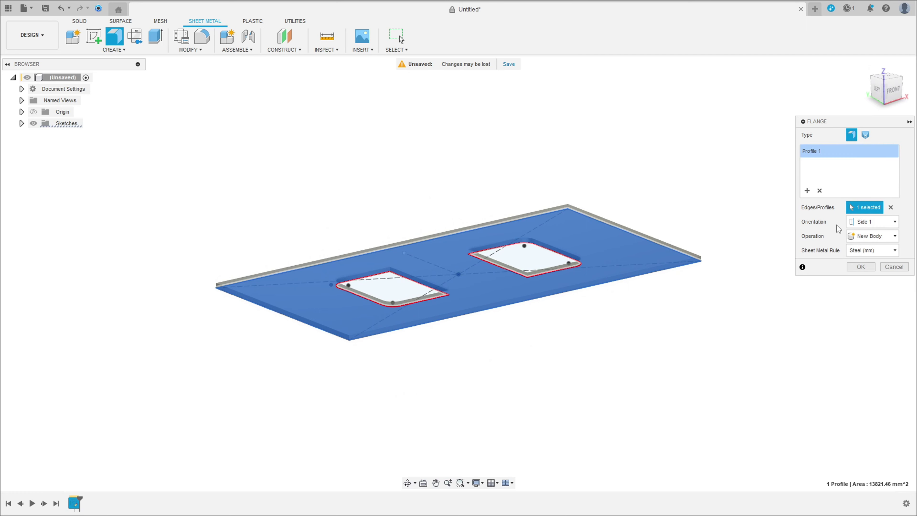
left_click(860, 268)
mouse_move(744, 202)
middle_mouse_down("shift")
mouse_move(728, 189)
mouse_move(741, 188)
middle_mouse_up("shift")
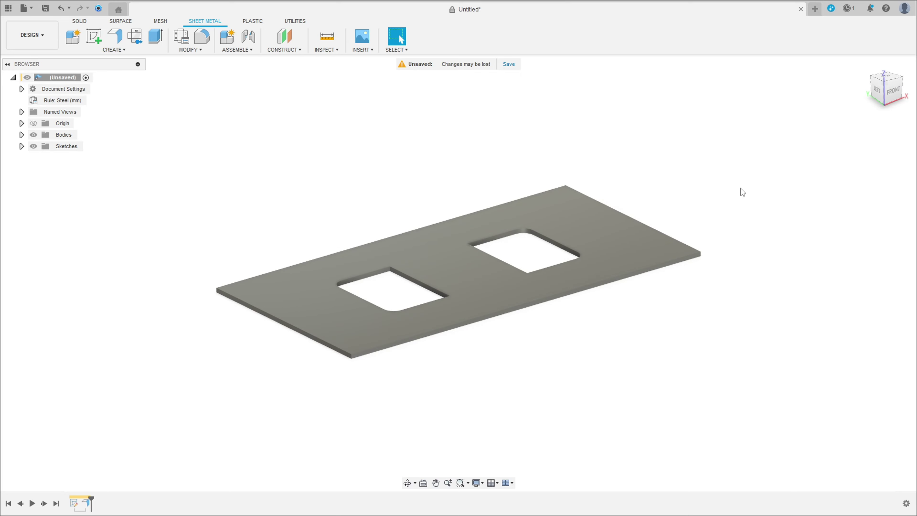
left_click(331, 43)
scroll(352, 424, "up", 3)
scroll(381, 360, "up", 4)
scroll(360, 349, "up", 1)
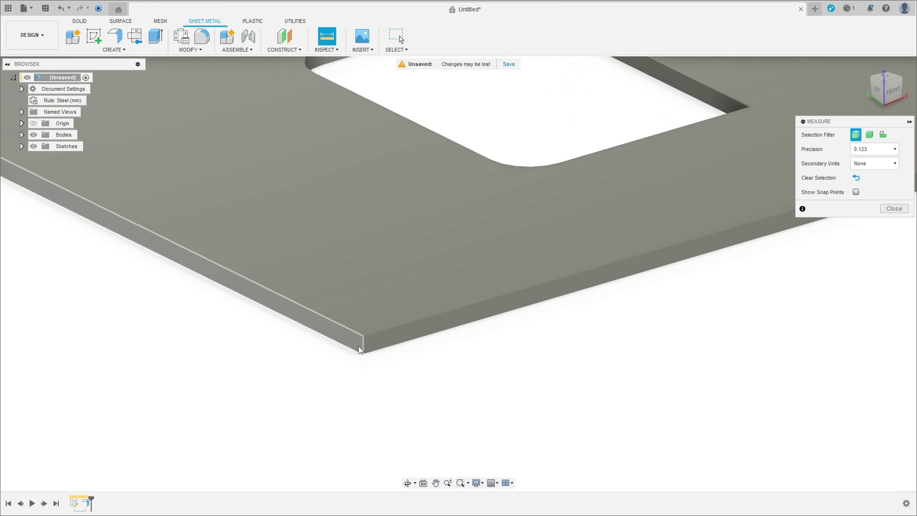
left_click(362, 349)
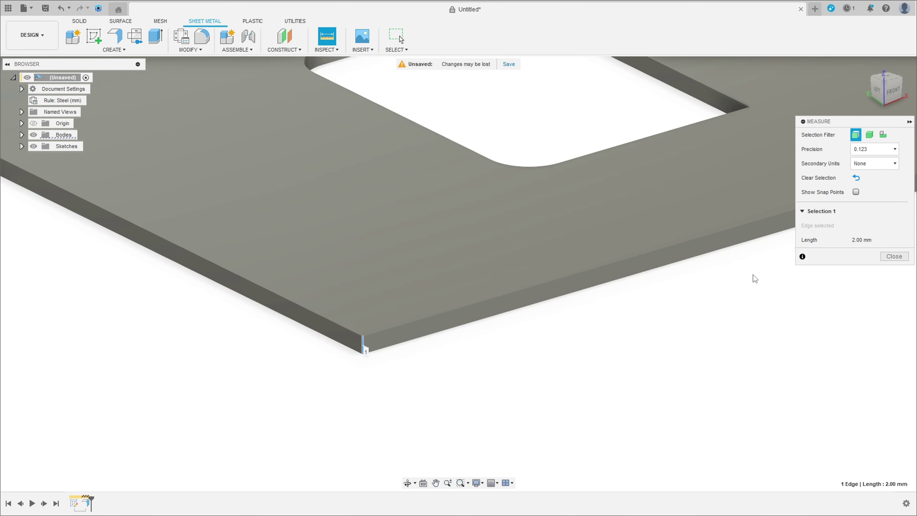
left_click(895, 256)
scroll(775, 276, "down", 5)
scroll(751, 228, "down", 3)
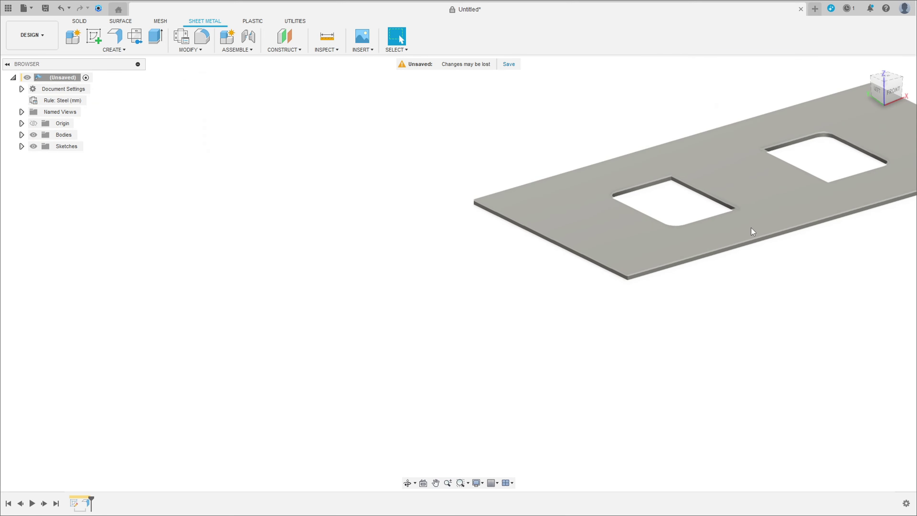
mouse_move(751, 228)
middle_mouse_down()
mouse_move(494, 273)
mouse_move(549, 239)
middle_mouse_up()
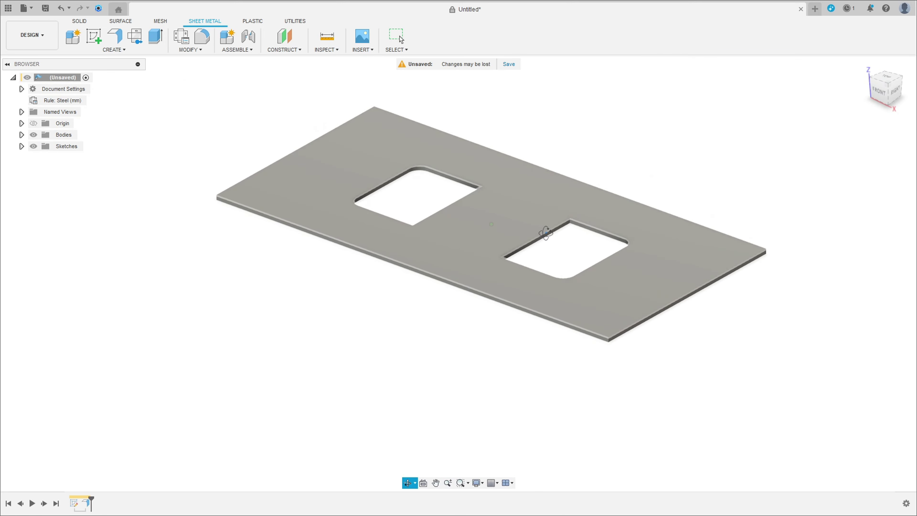
mouse_move(368, 255)
middle_mouse_down("shift")
mouse_move(408, 249)
mouse_move(393, 254)
middle_mouse_up("shift")
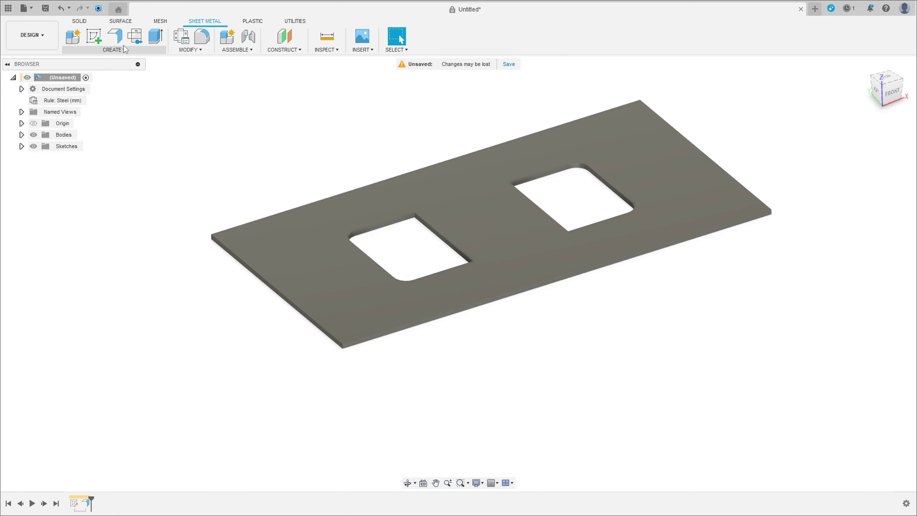
Add an 80 mm flange on the plate's front edge, bend position Inside, flipped downward
left_click(121, 43)
scroll(287, 301, "up", 3)
scroll(295, 292, "up", 1)
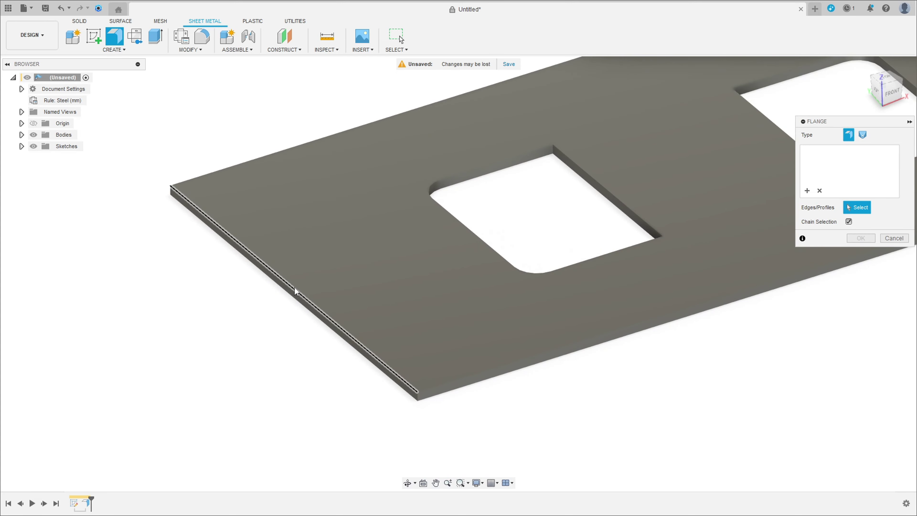
left_click(294, 290)
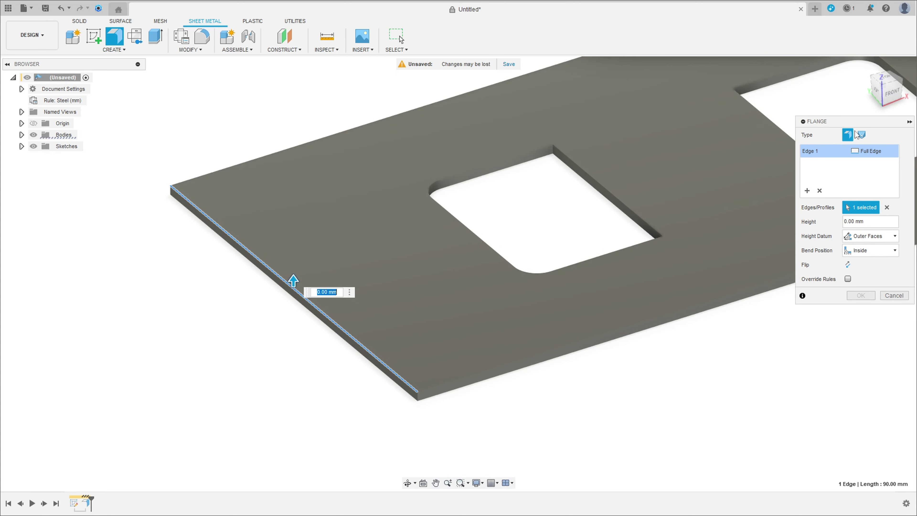
left_click_drag(841, 122, 547, 173)
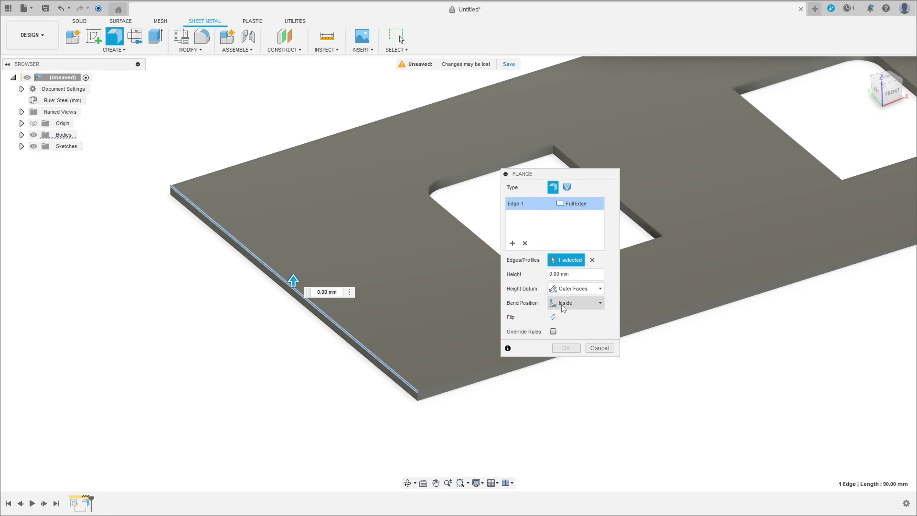
left_click(563, 306)
left_click(572, 310)
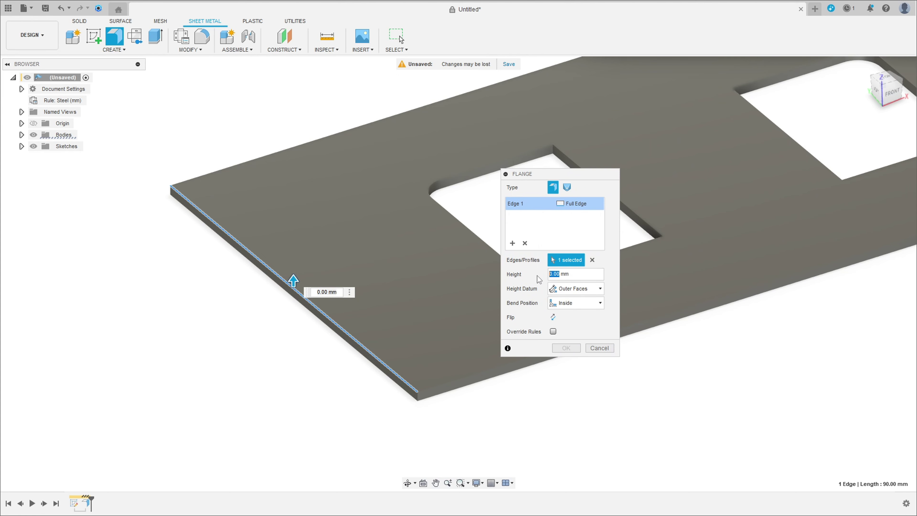
type("80")
key("Return")
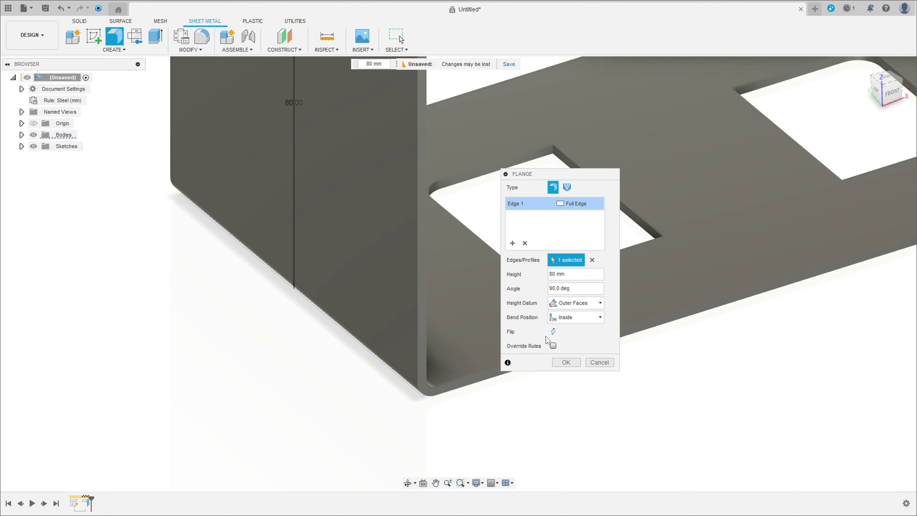
left_click(553, 331)
scroll(455, 343, "down", 5)
mouse_move(366, 344)
middle_mouse_down()
mouse_move(349, 253)
mouse_move(311, 246)
middle_mouse_up()
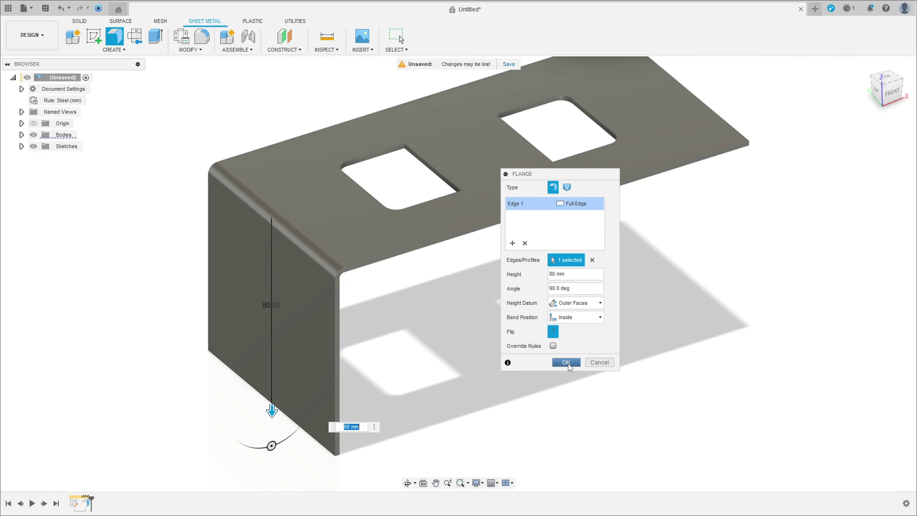
left_click(566, 362)
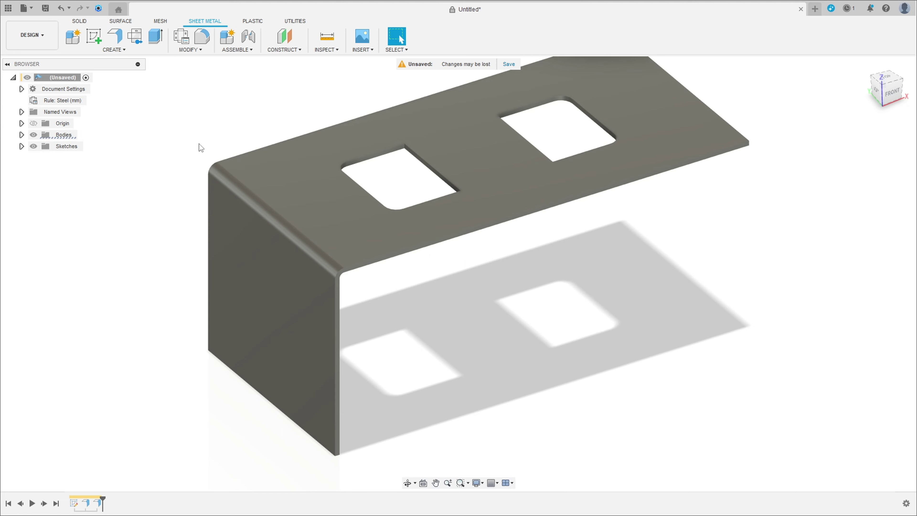
Raise a flipped 30 mm upright flange from the first opening's edge
left_click(112, 35)
scroll(376, 168, "up", 5)
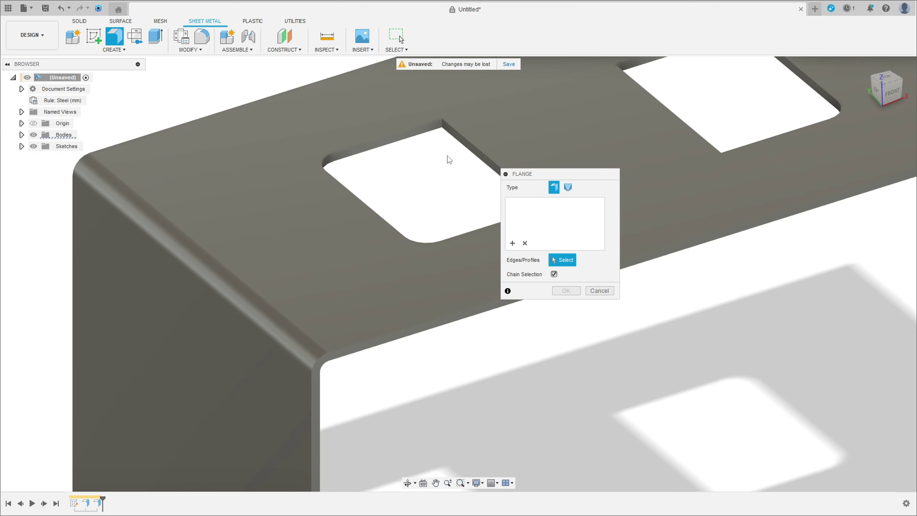
left_click(468, 153)
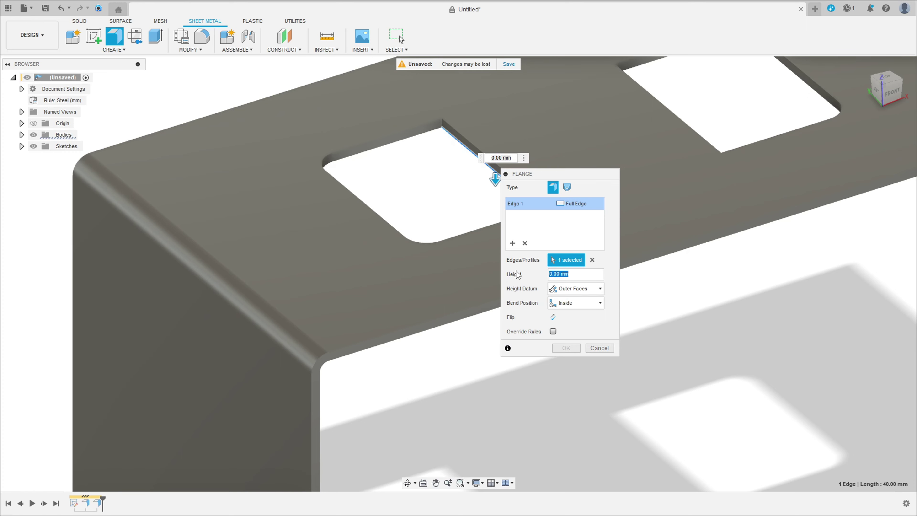
type("30")
key("Return")
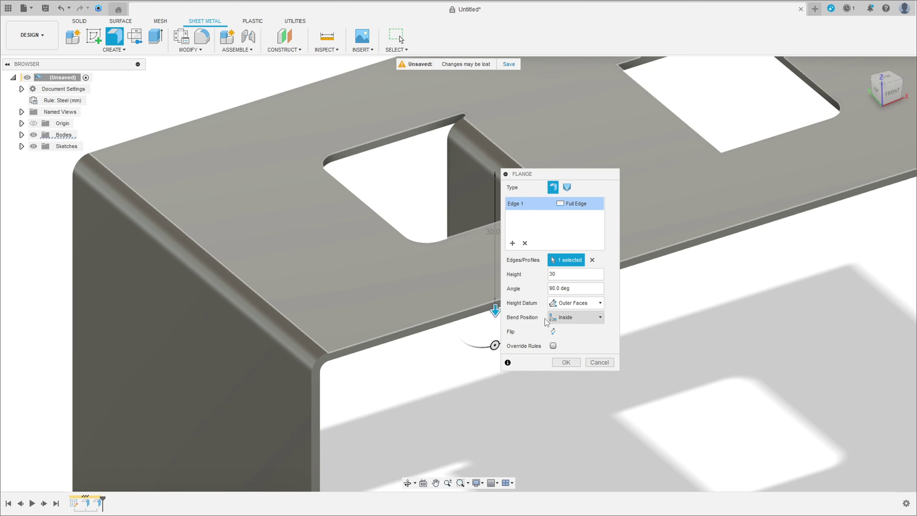
left_click(553, 332)
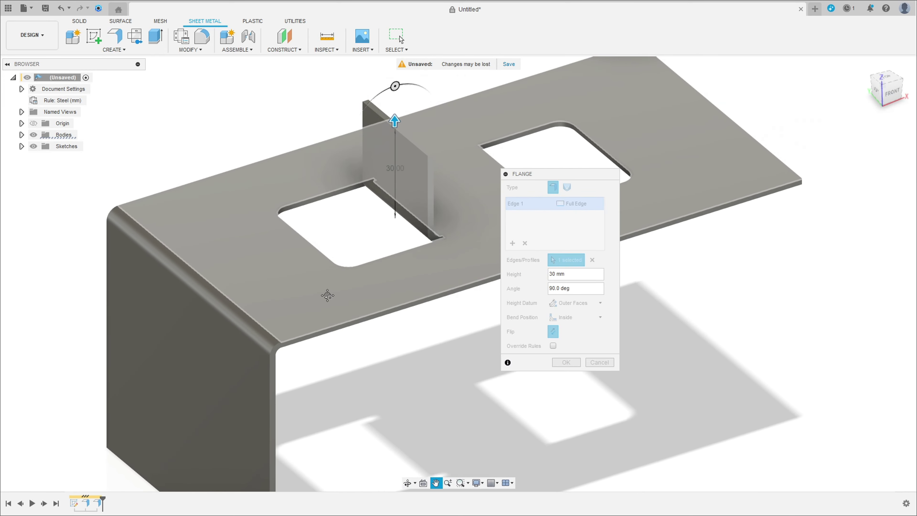
middle_click_drag(443, 297, 351, 267)
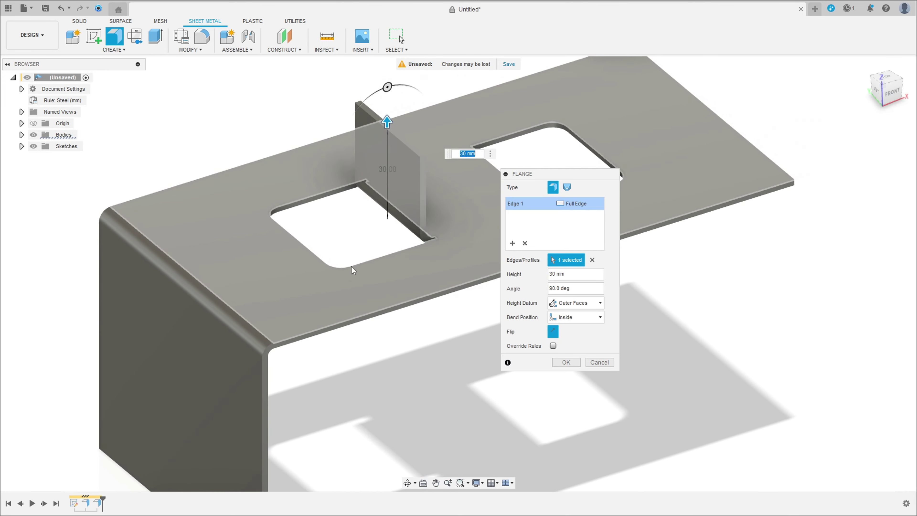
scroll(408, 211, "up", 3)
scroll(417, 211, "down", 5)
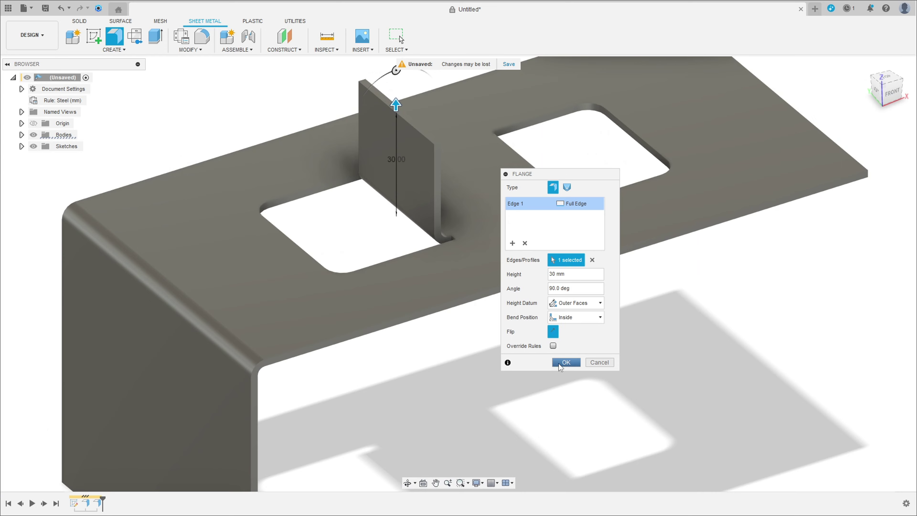
left_click(561, 363)
scroll(517, 356, "down", 3)
mouse_move(487, 328)
middle_mouse_down("shift")
mouse_move(450, 280)
mouse_move(458, 286)
middle_mouse_up("shift")
scroll(482, 329, "down", 2)
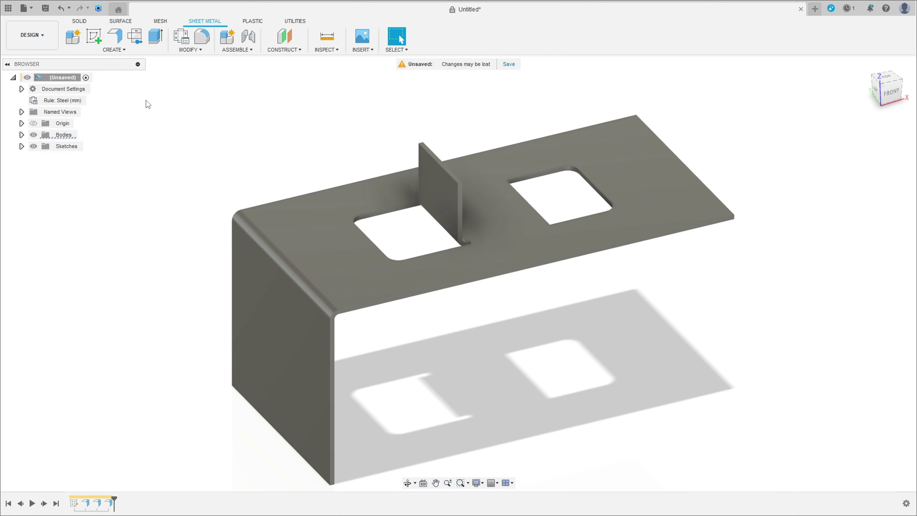
Add a matching flipped 30 mm upright tab on the second opening's edge
left_click(114, 36)
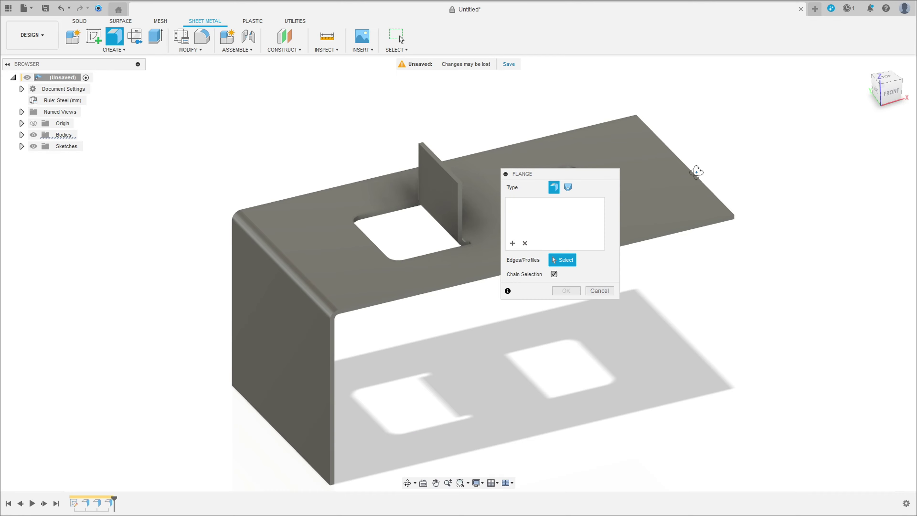
middle_click_drag(697, 172, 651, 181, "shift")
middle_click_drag(481, 196, 329, 274, "shift")
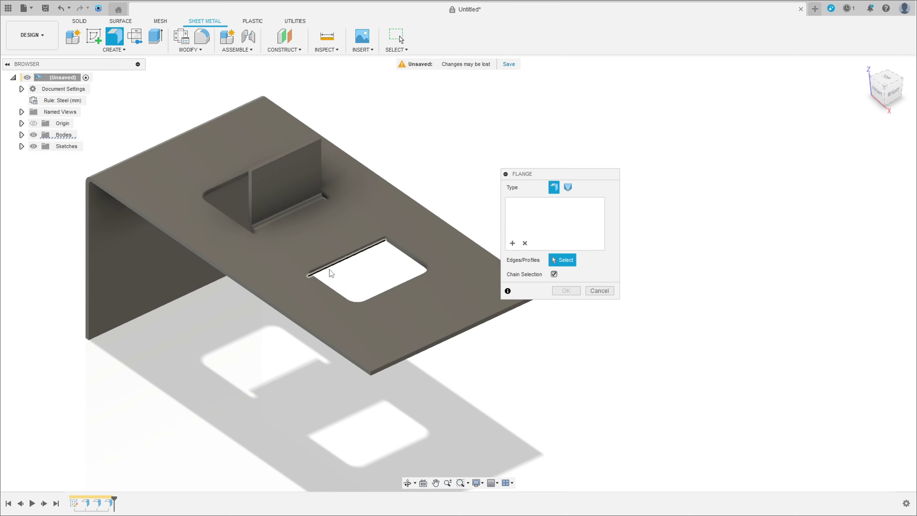
left_click(337, 266)
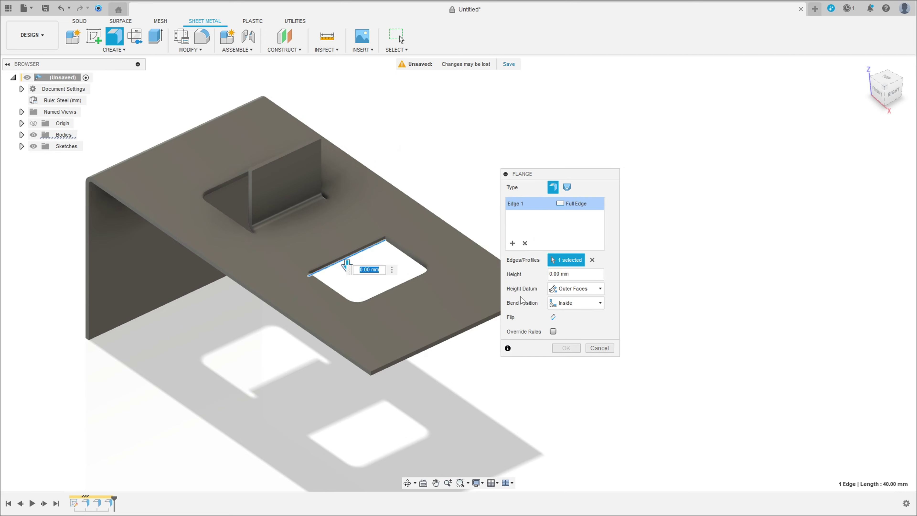
left_click(554, 319)
type("30")
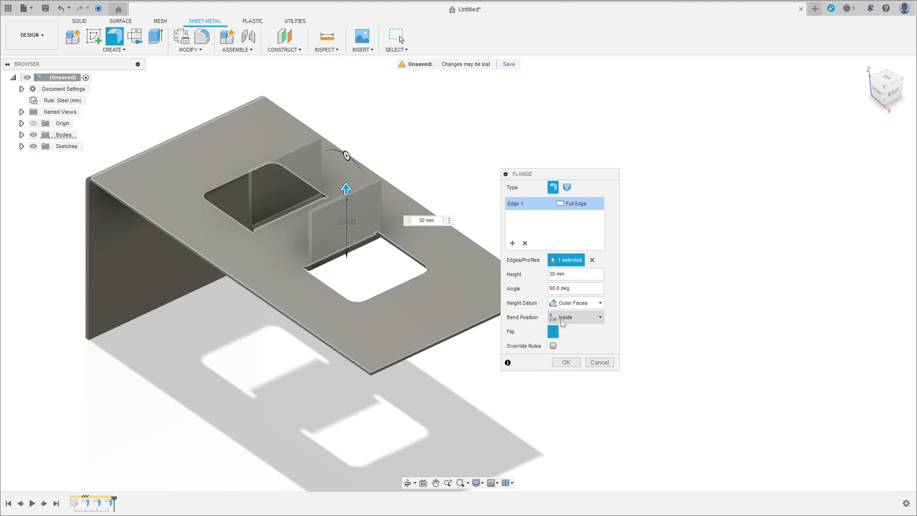
left_click(566, 363)
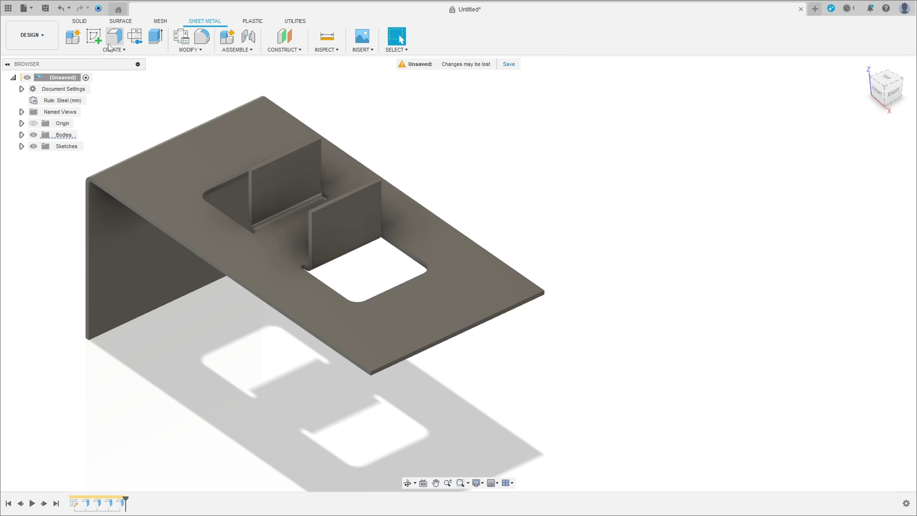
left_click(113, 39)
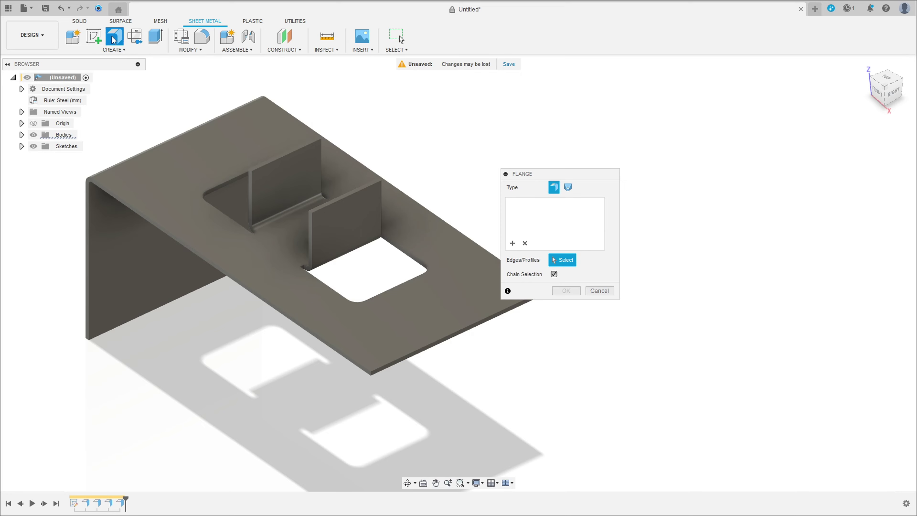
Add a flipped 80 mm flange on the plate's free end edge, bending downward
left_click(444, 345)
middle_click_drag(442, 348, 469, 325, "shift")
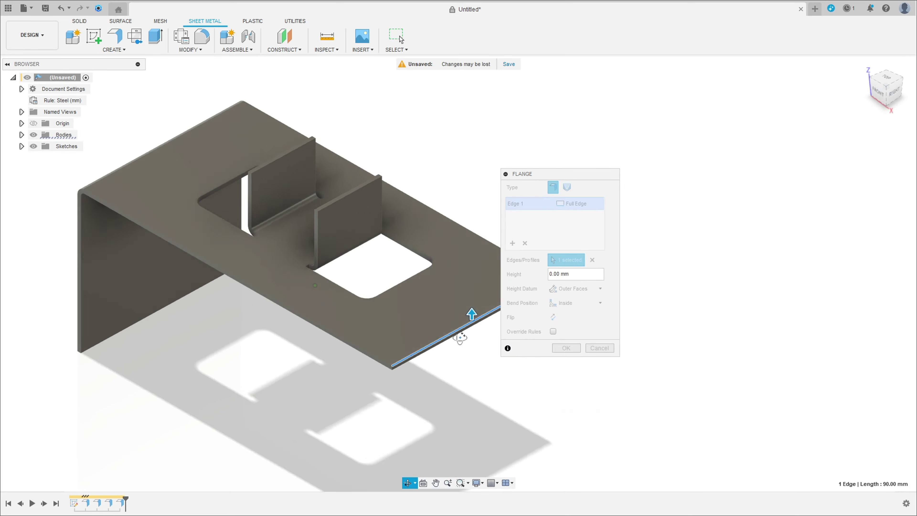
left_click(553, 317)
left_click(552, 273)
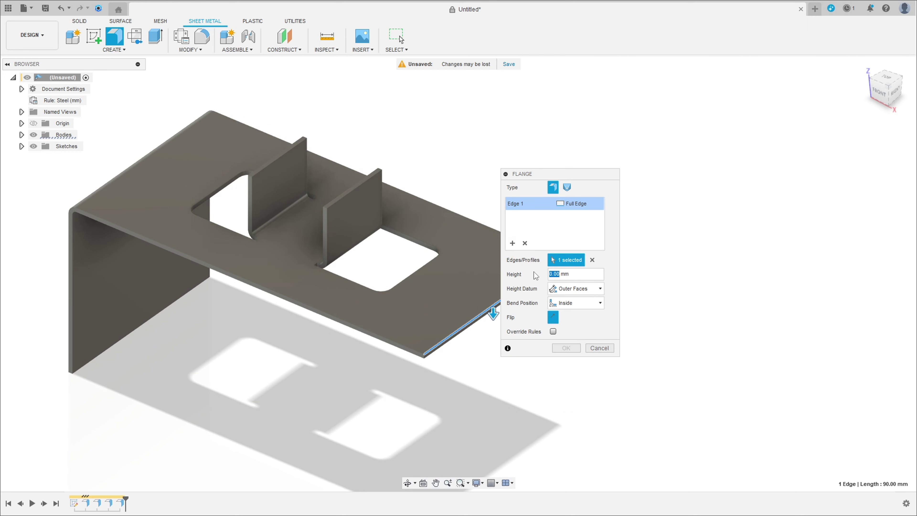
type("80")
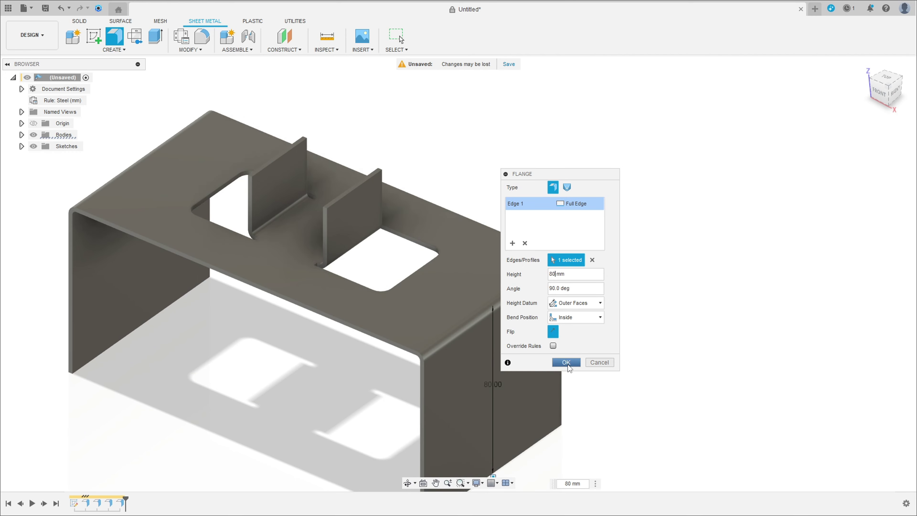
left_click(566, 362)
mouse_move(378, 286)
middle_mouse_down("shift")
mouse_move(380, 269)
mouse_move(504, 322)
middle_mouse_up("shift")
Apply 5 mm fillets to the top corner edges of both upright tabs
left_click(202, 36)
scroll(465, 314, "up", 3)
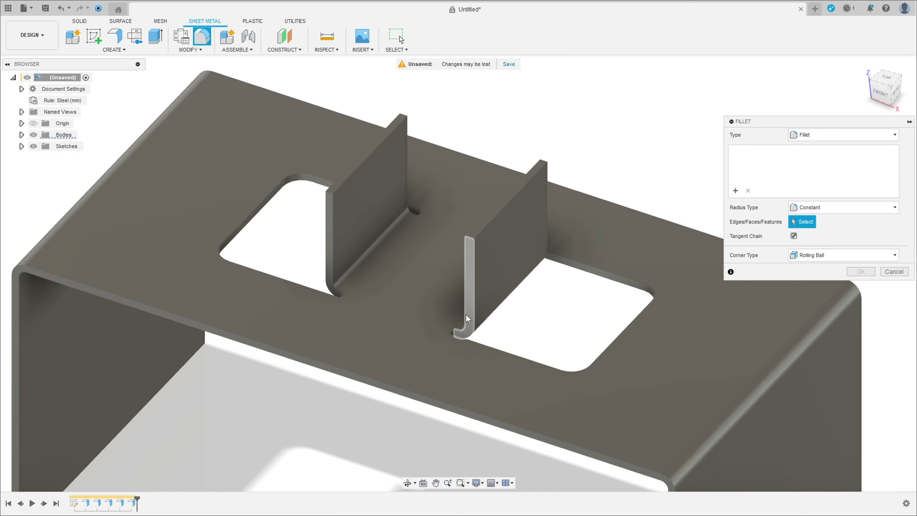
scroll(465, 315, "up", 1)
left_click(472, 231)
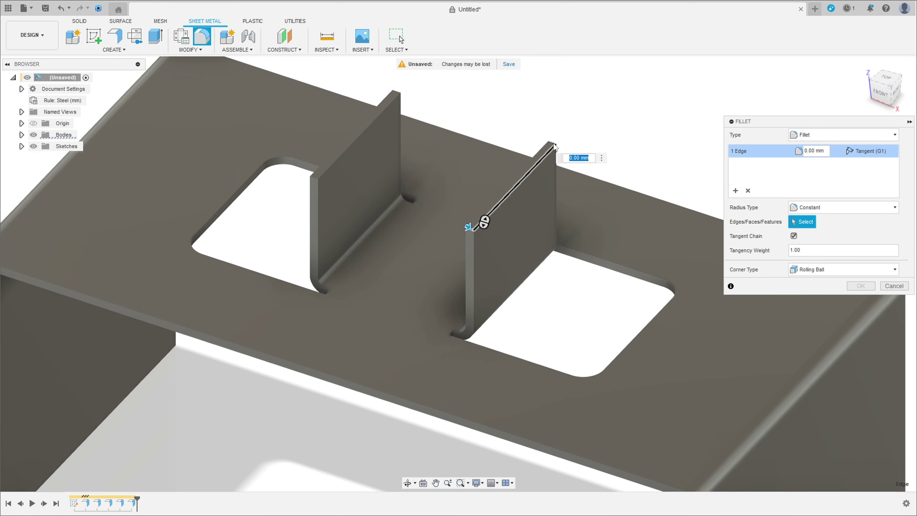
left_click(398, 94)
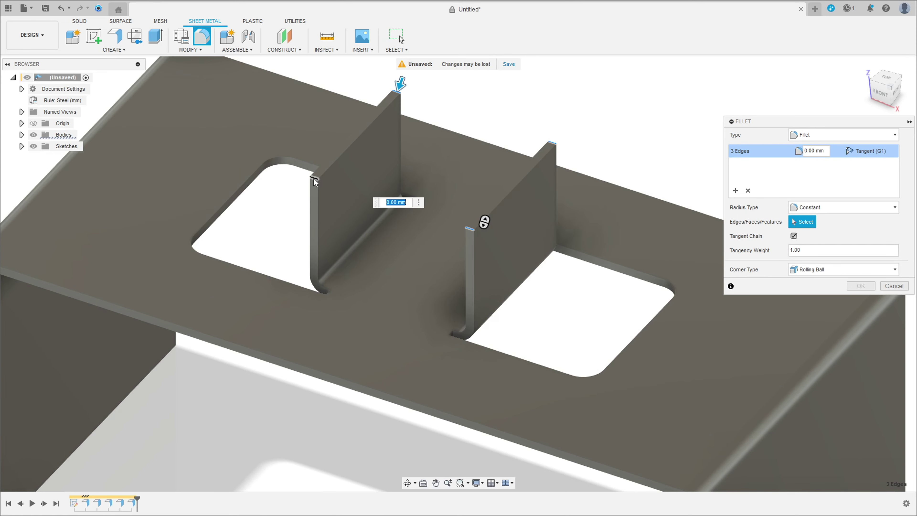
left_click(316, 179)
type("5")
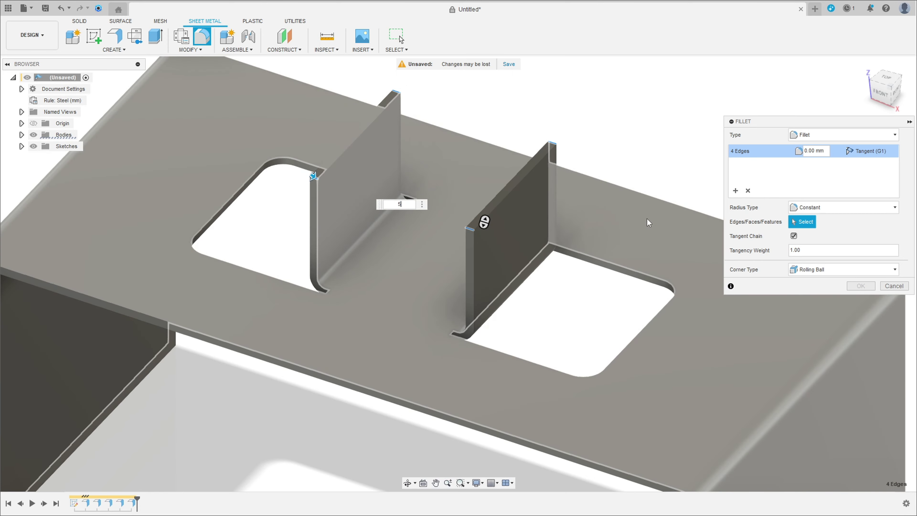
left_click(859, 286)
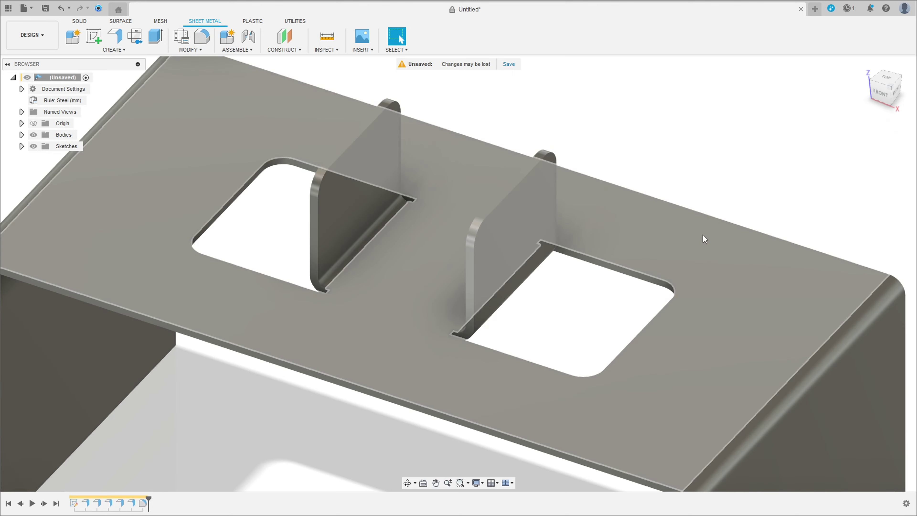
scroll(764, 205, "down", 3)
middle_click_drag(765, 205, 745, 194, "shift")
left_click_drag(744, 193, 643, 250)
key("Escape")
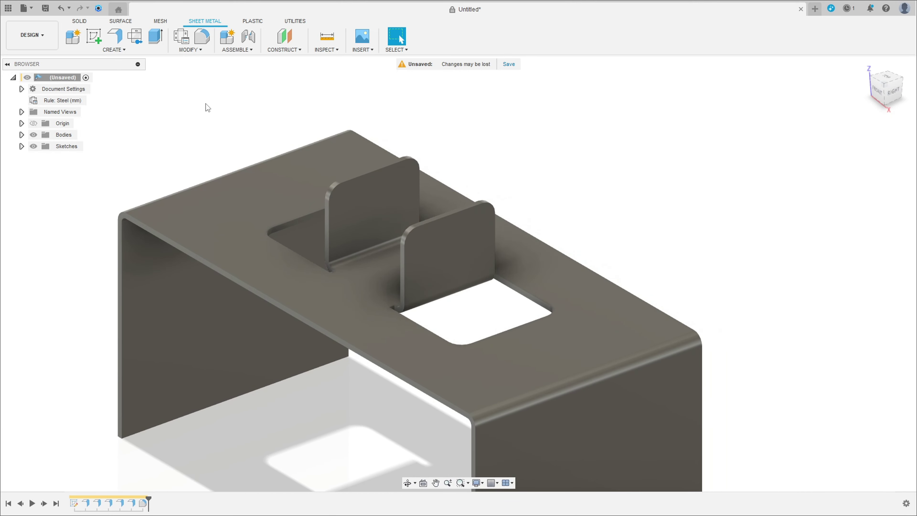
Place a hole on the right tab's face, 12 mm and 18 mm from its edges
left_click(114, 49)
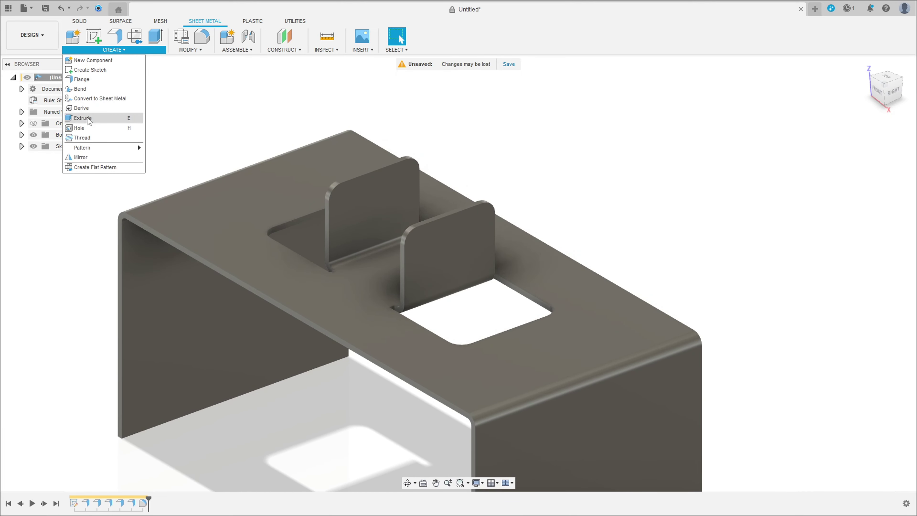
left_click(89, 127)
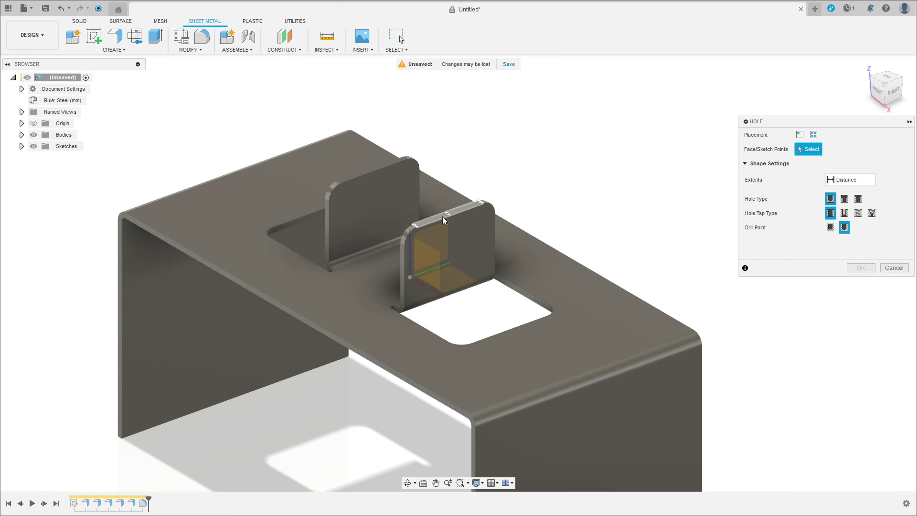
scroll(443, 216, "up", 2)
left_click(453, 238)
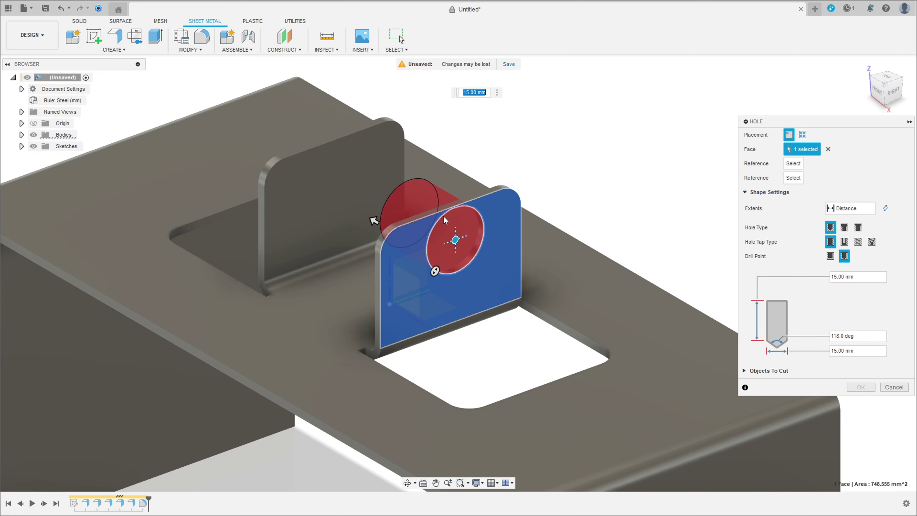
left_click(442, 214)
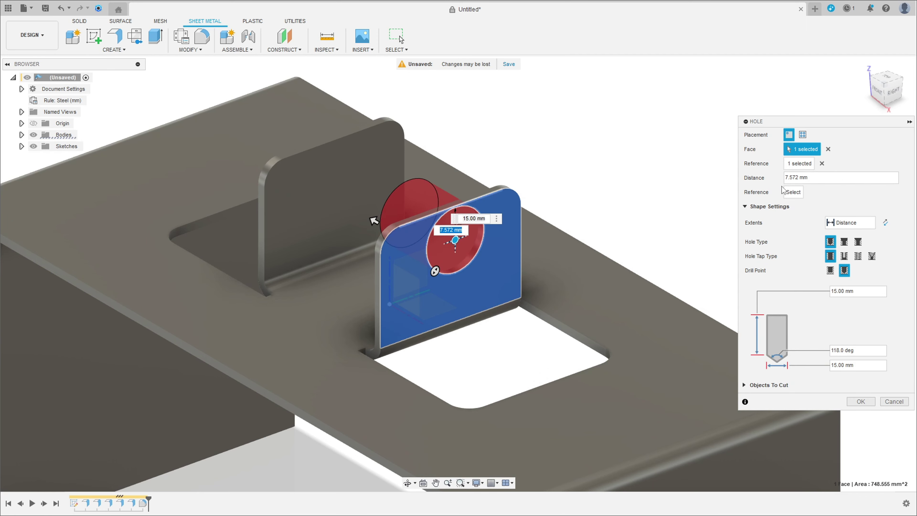
mouse_move(840, 178)
type("12")
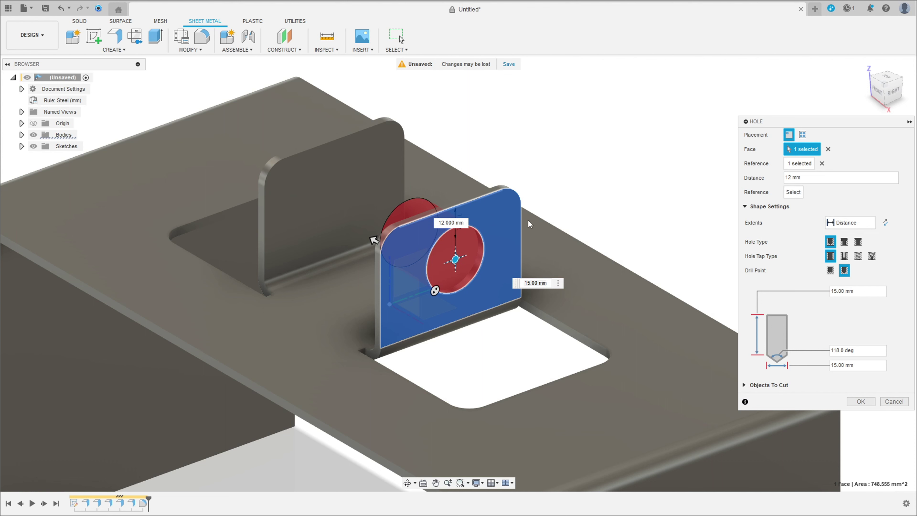
left_click(522, 228)
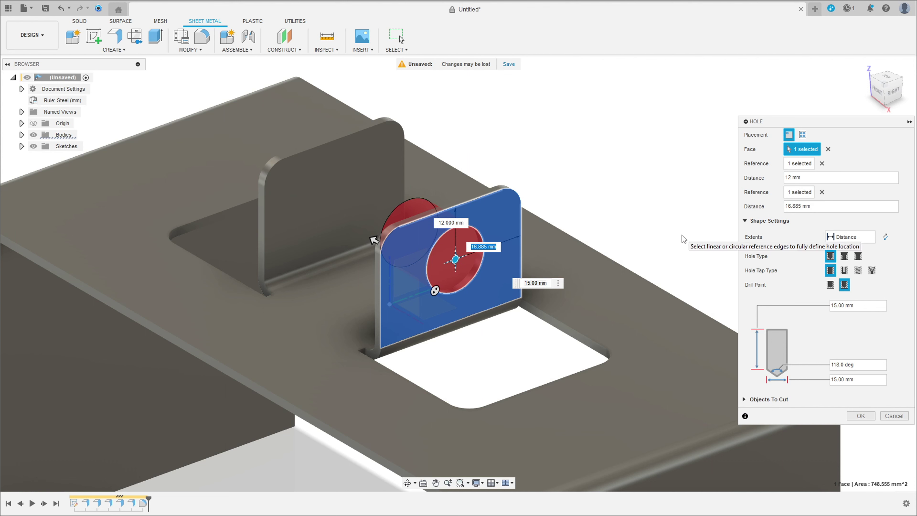
type("1")
type("8")
Set the 15 mm hole's extent to All and create it through both tabs
mouse_move(610, 250)
middle_mouse_down("shift")
mouse_move(541, 249)
mouse_move(541, 235)
mouse_move(476, 241)
middle_mouse_up("shift")
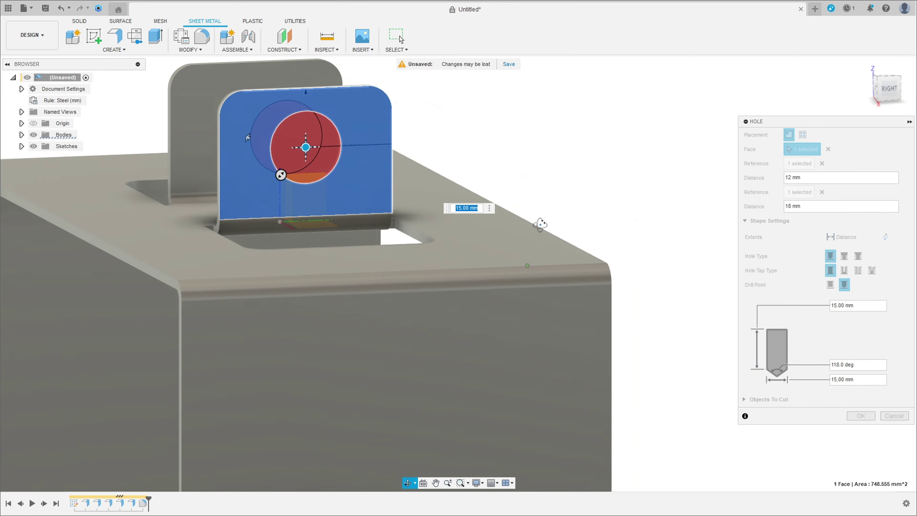
scroll(320, 194, "down", 3)
scroll(320, 194, "down", 3)
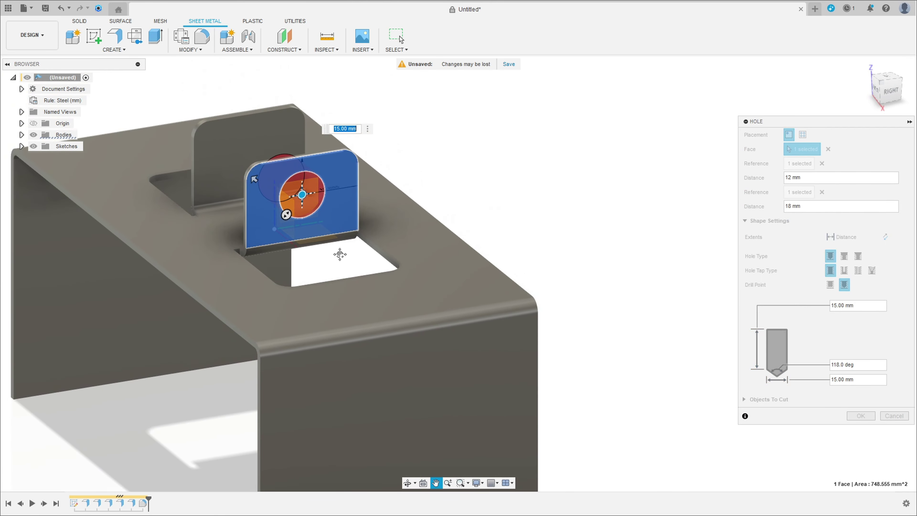
scroll(342, 257, "up", 2)
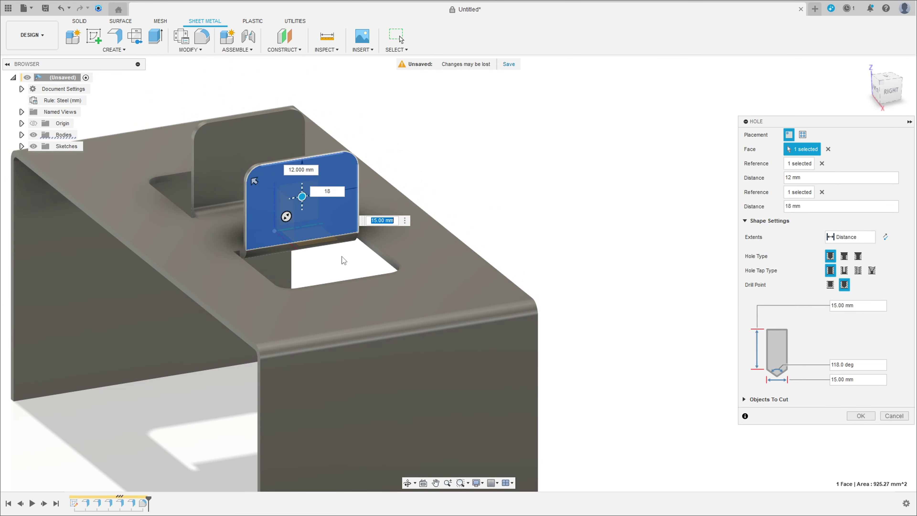
left_click(874, 241)
left_click(847, 272)
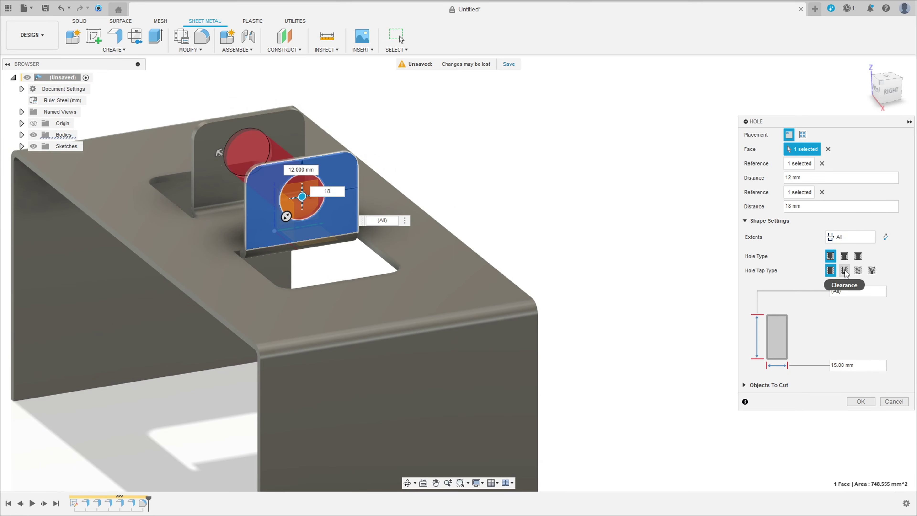
mouse_move(524, 195)
middle_mouse_down("shift")
mouse_move(615, 199)
mouse_move(604, 201)
mouse_move(628, 221)
middle_mouse_up("shift")
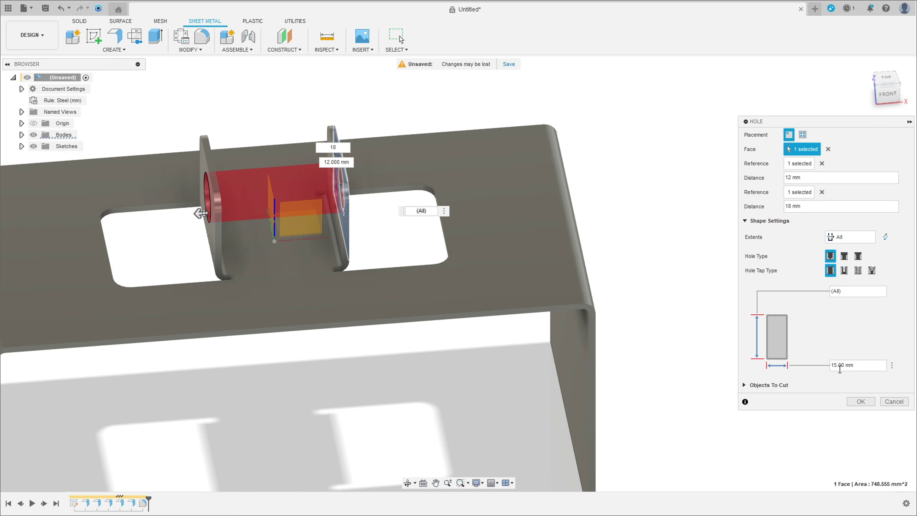
left_click(862, 401)
mouse_move(740, 285)
middle_mouse_down("shift")
mouse_move(669, 258)
mouse_move(616, 283)
middle_mouse_up("shift")
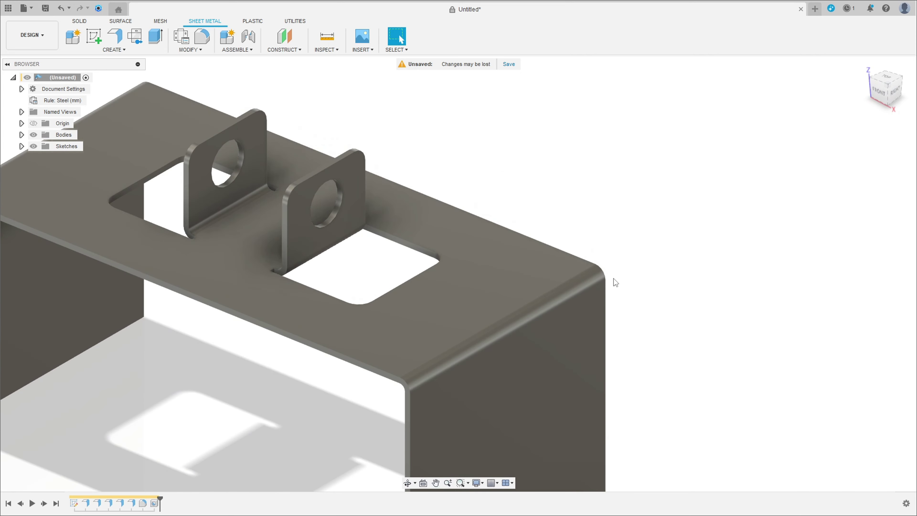
Add a 40 mm inward-flipped flange on the left side wall's bottom edge
scroll(615, 282, "down", 5)
left_click(407, 483)
mouse_move(595, 278)
left_mouse_down()
mouse_move(645, 266)
mouse_move(638, 273)
left_mouse_up()
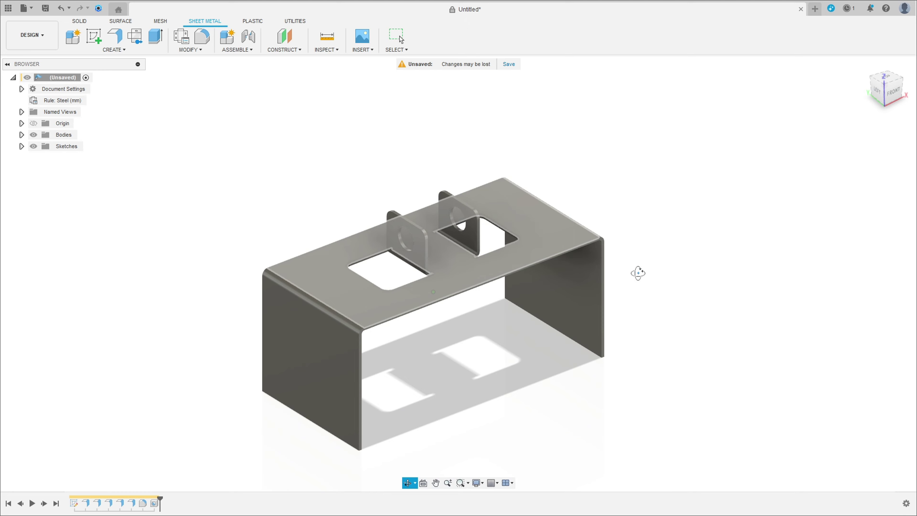
key("Escape")
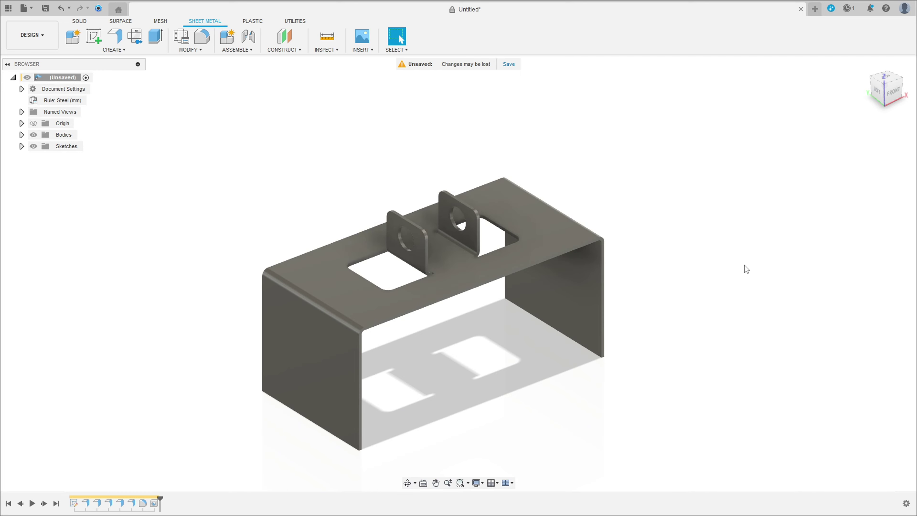
left_click(115, 36)
middle_click_drag(693, 226, 76, 453, "shift")
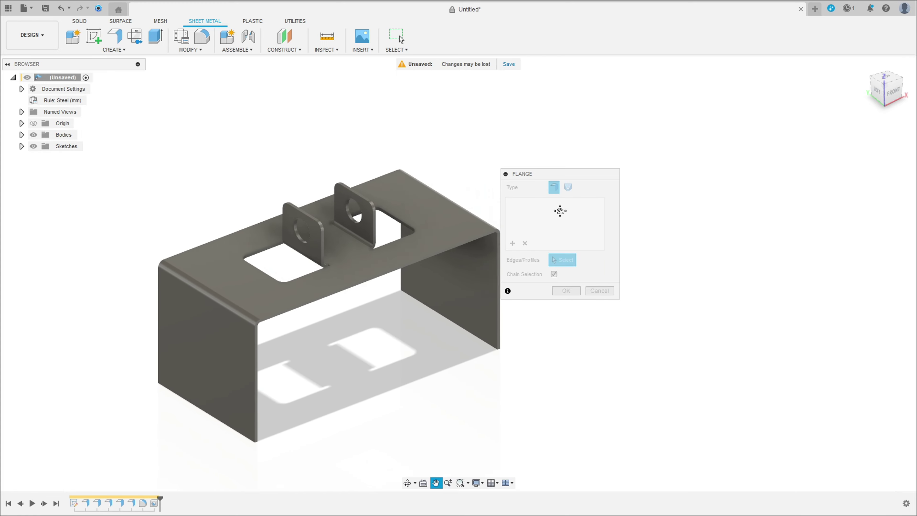
scroll(153, 406, "up", 4)
left_click(166, 394)
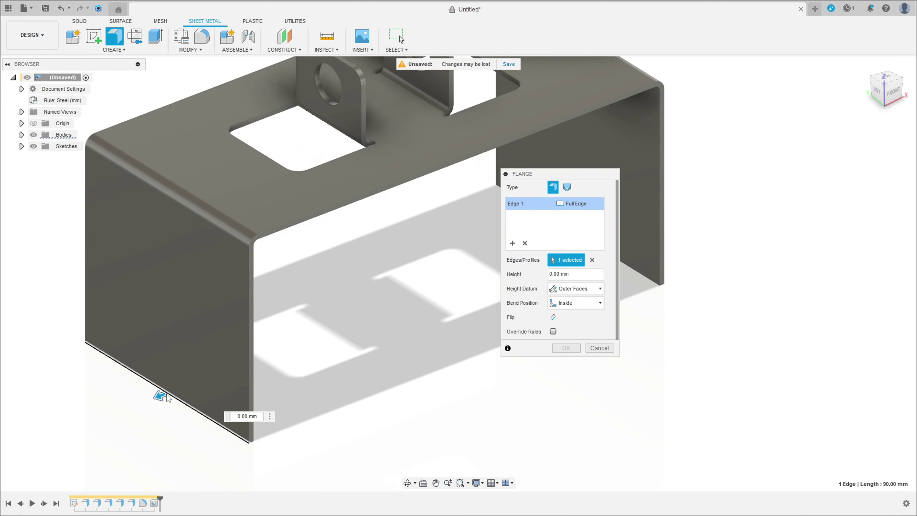
left_click(554, 317)
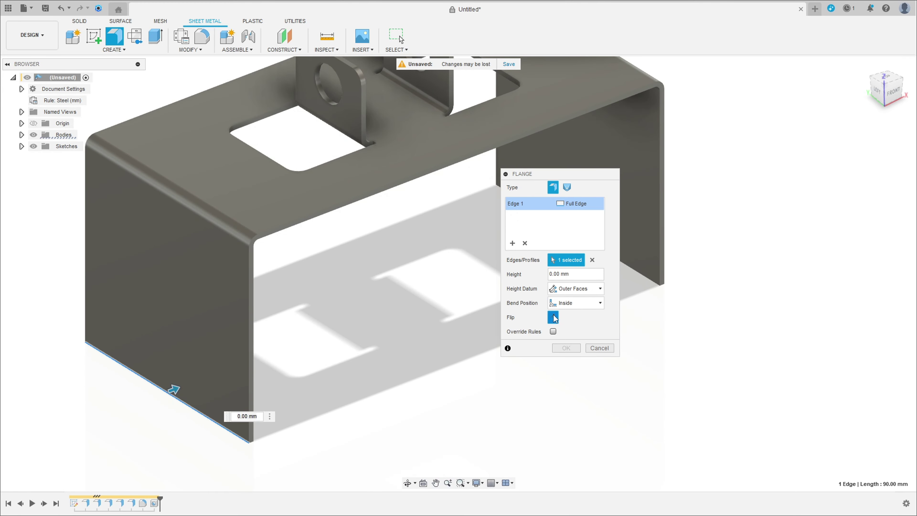
type("40")
mouse_move(555, 318)
middle_mouse_down("shift")
mouse_move(527, 321)
mouse_move(510, 352)
middle_mouse_up("shift")
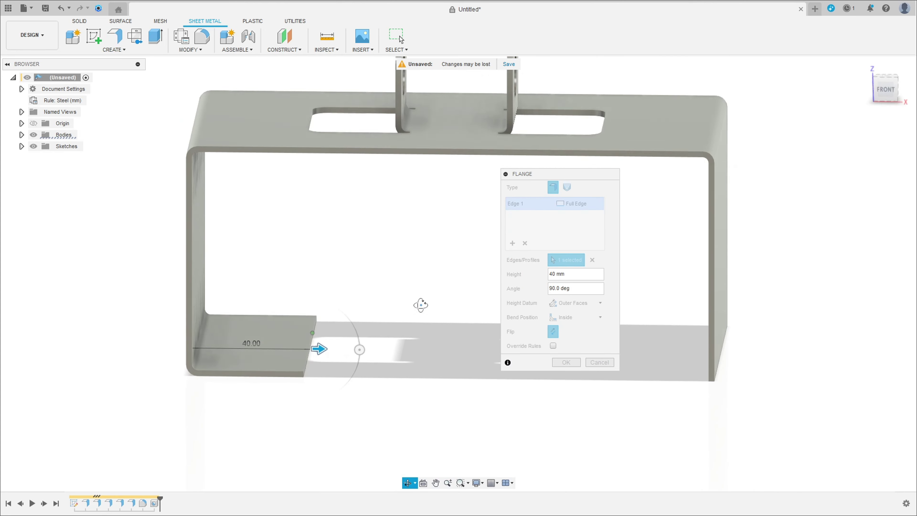
left_click(566, 363)
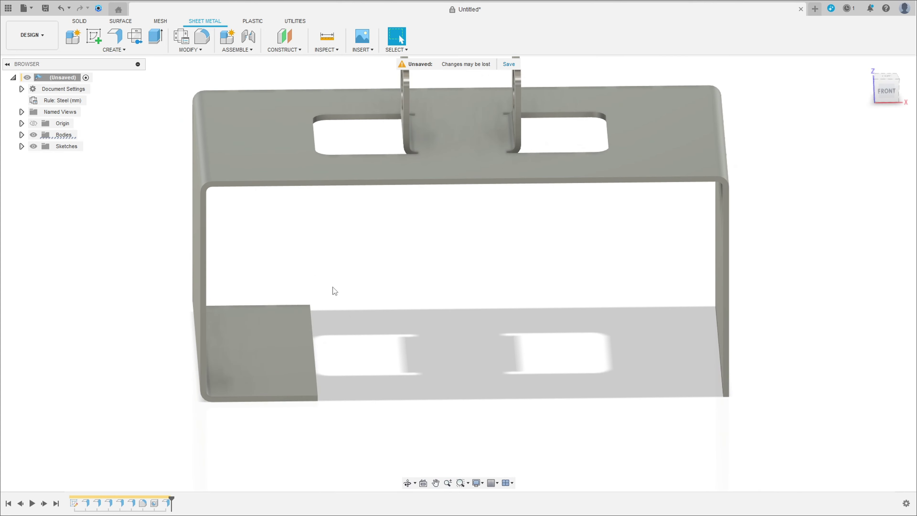
Add a matching 40 mm inward flange on the right wall's bottom edge
left_click(114, 36)
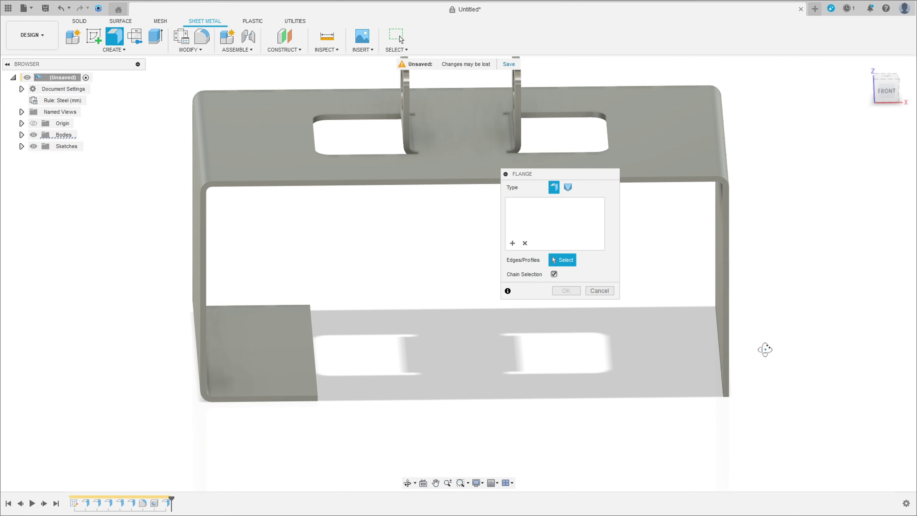
middle_click_drag(765, 349, 740, 354, "shift")
left_click(721, 379)
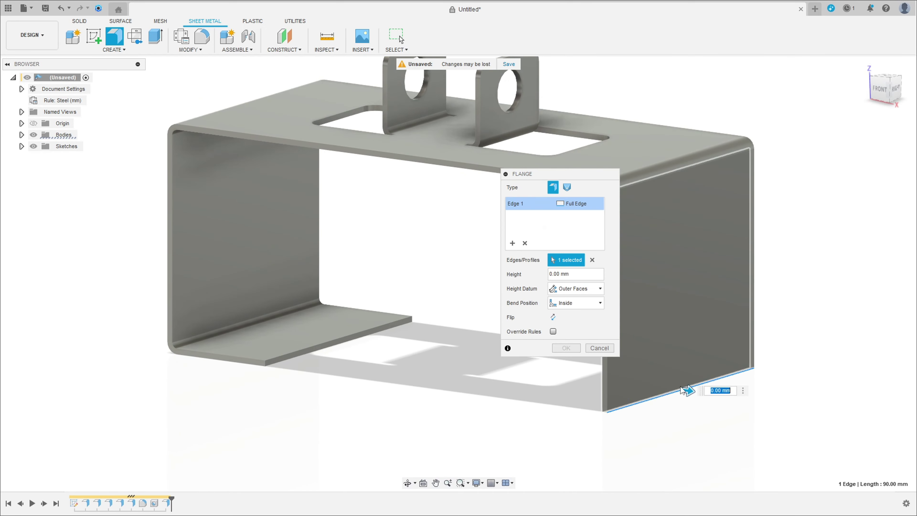
middle_click_drag(682, 391, 461, 204, "shift")
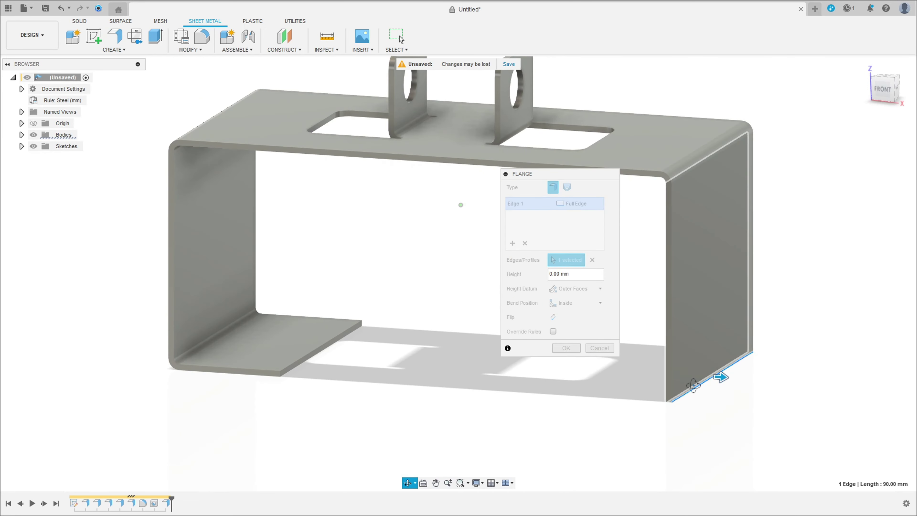
left_click(554, 317)
left_click(553, 275)
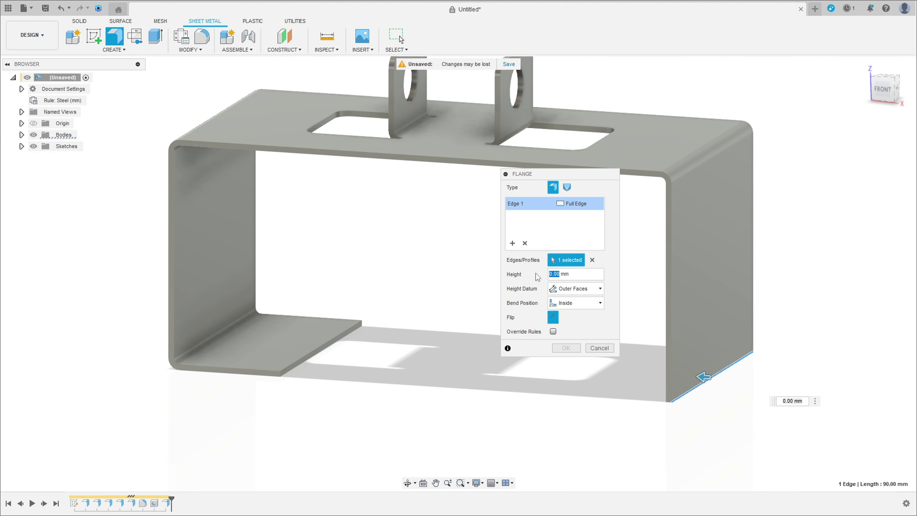
type("40")
key("Return")
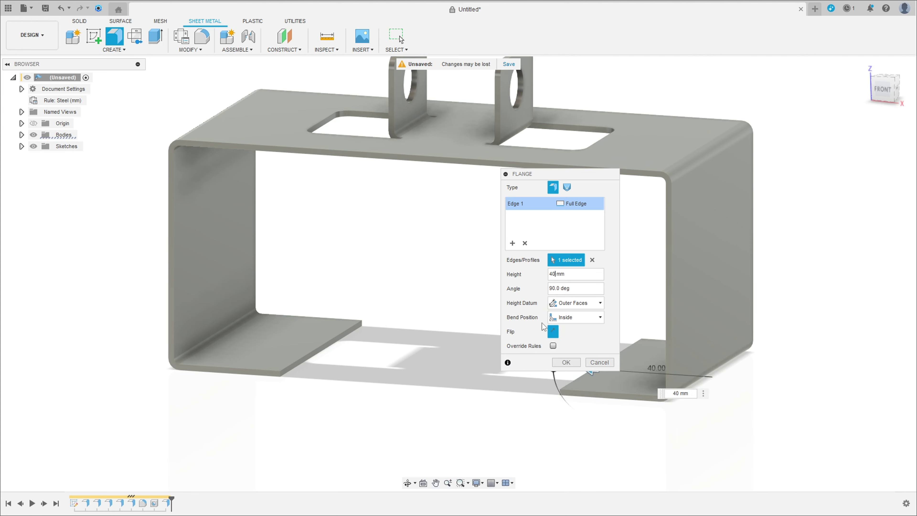
left_click(565, 362)
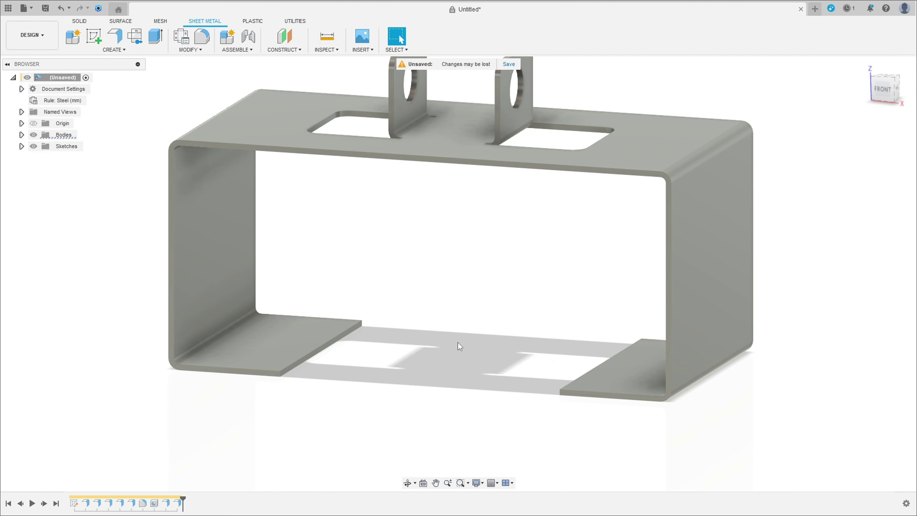
mouse_move(458, 343)
middle_mouse_down("shift")
mouse_move(481, 347)
mouse_move(476, 362)
middle_mouse_up("shift")
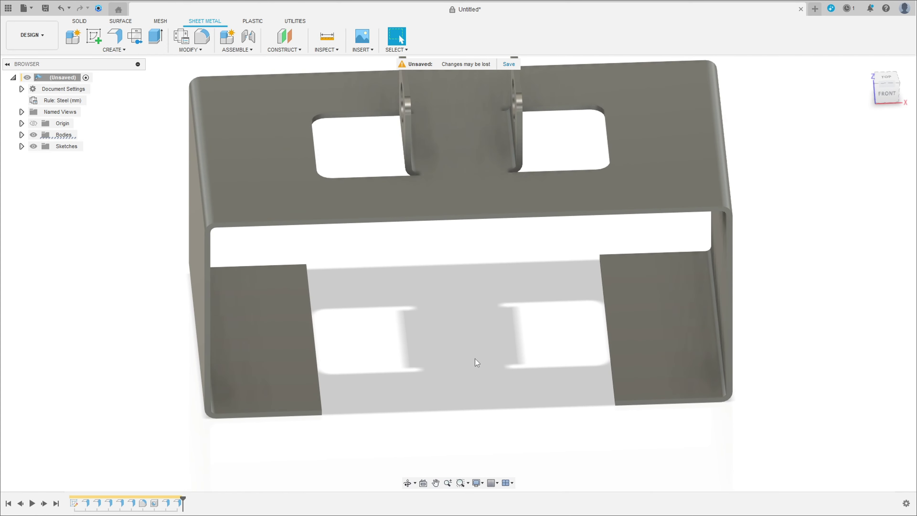
Fillet the four outer corner edges of the left and right foot flanges at 10 mm radius
key("f")
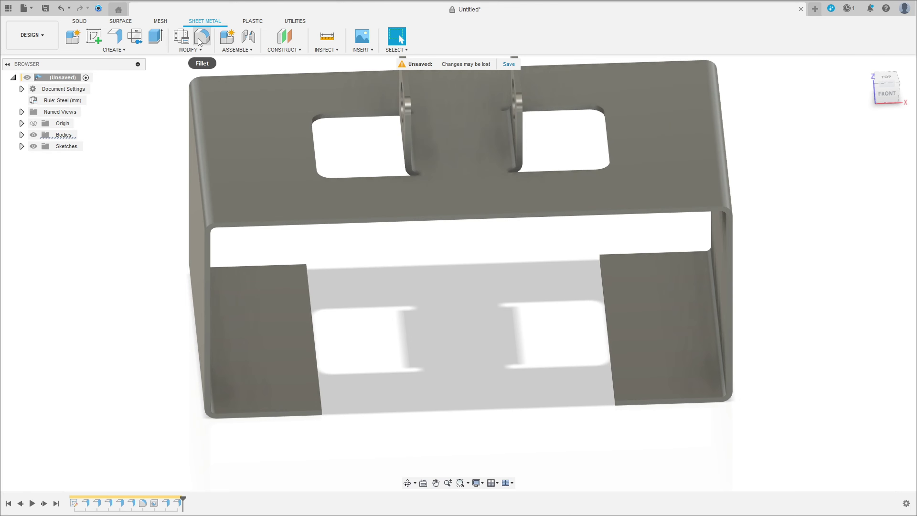
middle_click_drag(575, 418, 614, 399, "shift")
scroll(663, 361, "up", 5)
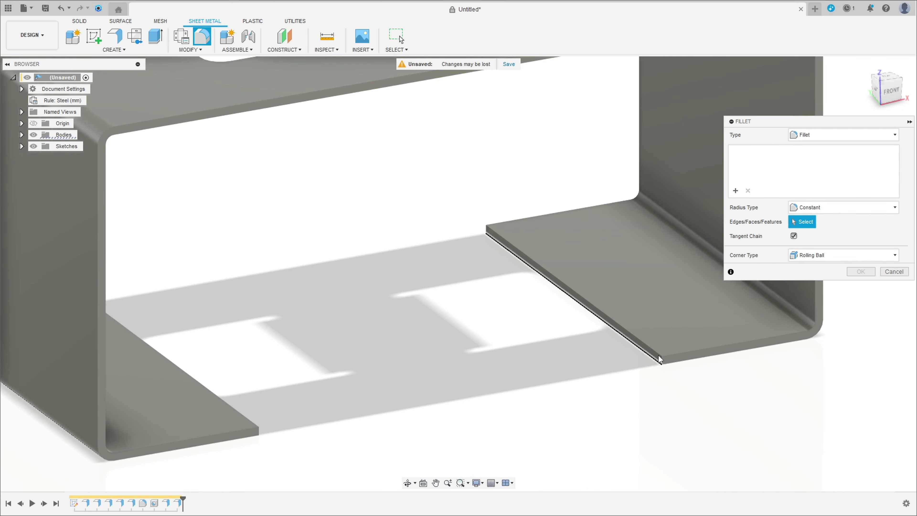
left_click(659, 361)
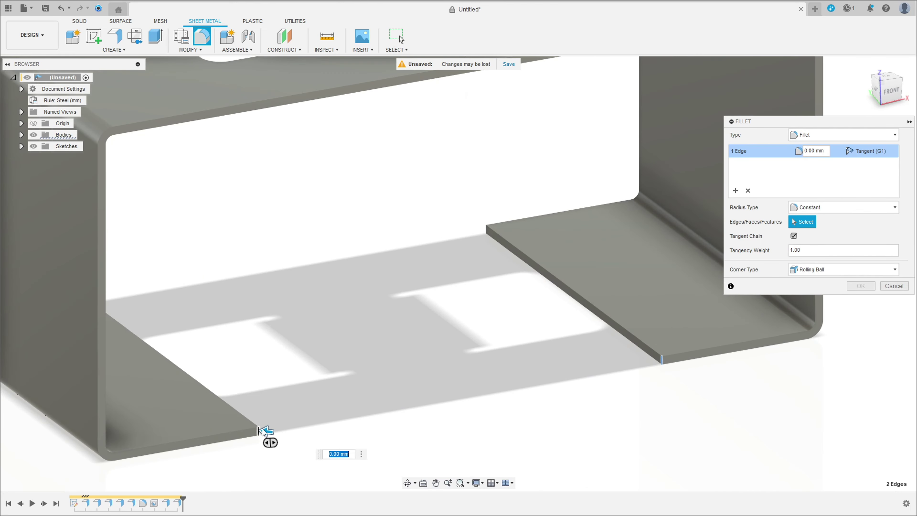
left_click(263, 432)
left_click(485, 230)
middle_click_drag(419, 264, 40, 349, "shift")
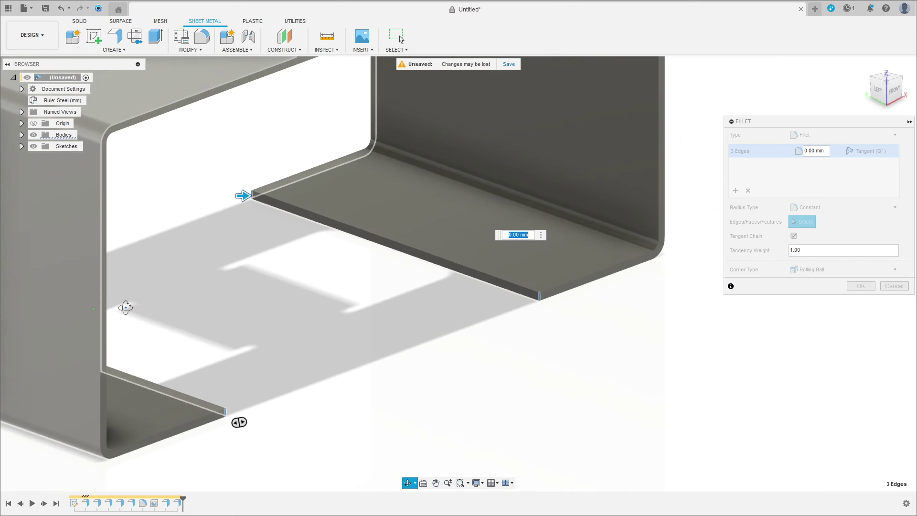
key("F6")
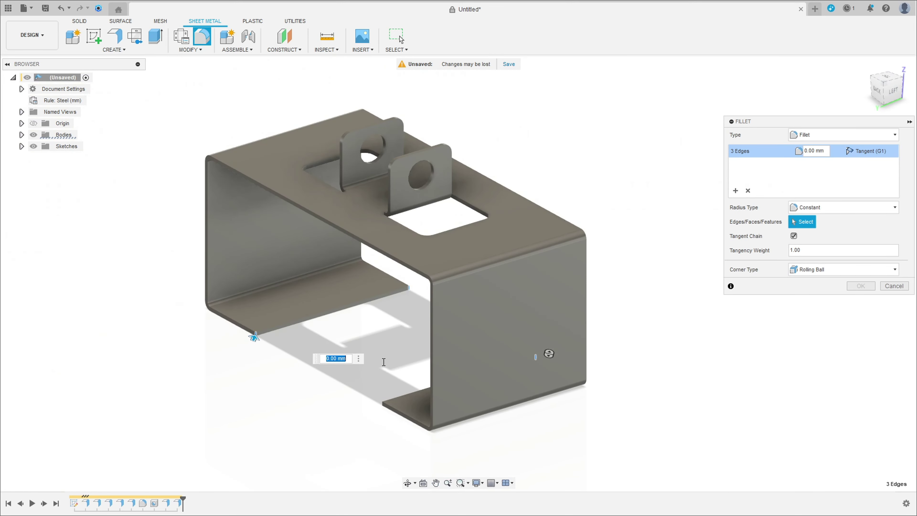
scroll(375, 395, "up", 5)
left_click(381, 395)
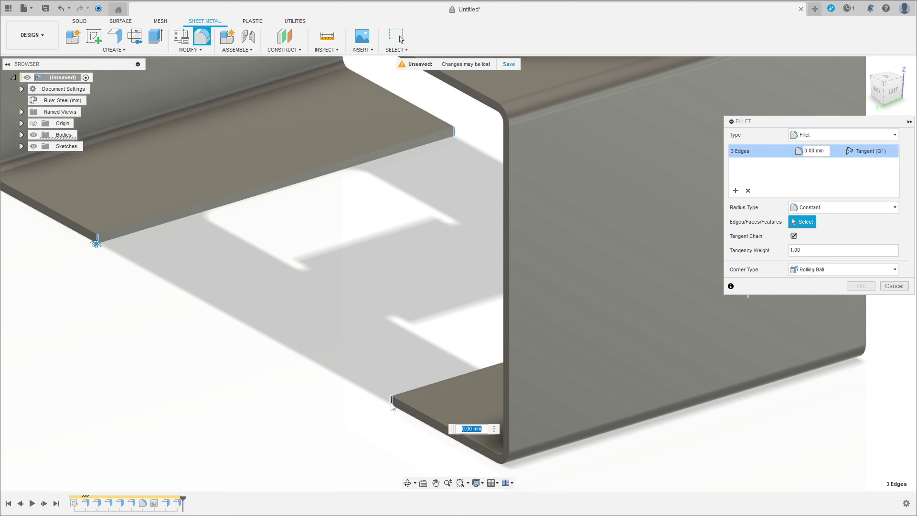
type("10")
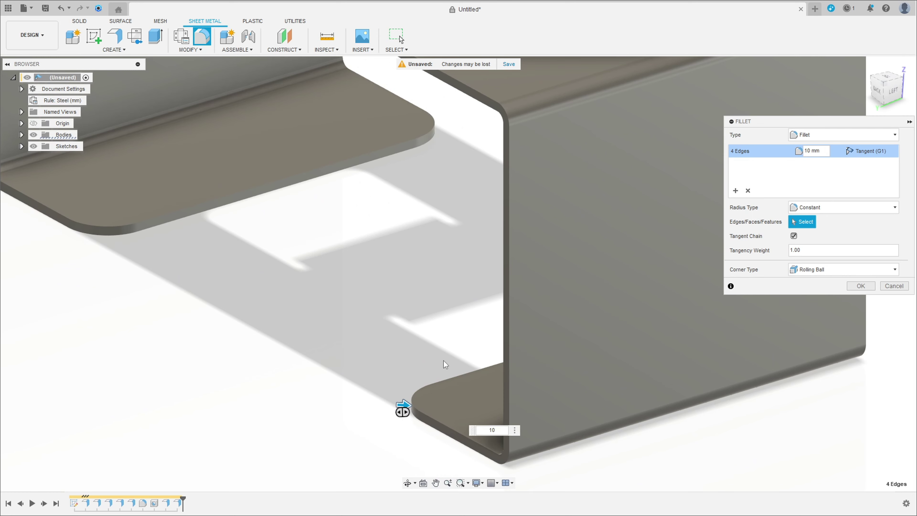
left_click(860, 285)
mouse_move(819, 299)
middle_mouse_down("shift")
mouse_move(481, 375)
mouse_move(422, 317)
mouse_move(460, 325)
mouse_move(329, 340)
mouse_move(462, 322)
mouse_move(439, 317)
middle_mouse_up("shift")
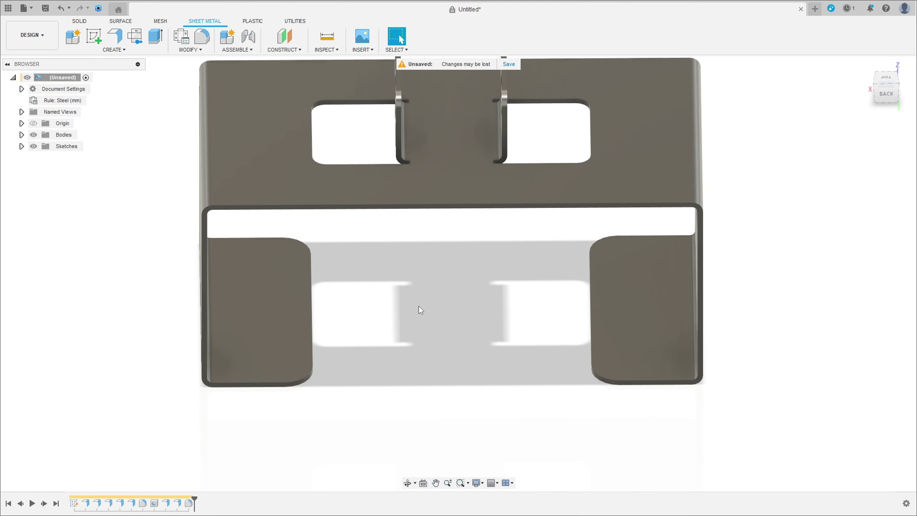
Place a 10 mm diameter hole on the right foot flange near its lower corner
left_click(114, 49)
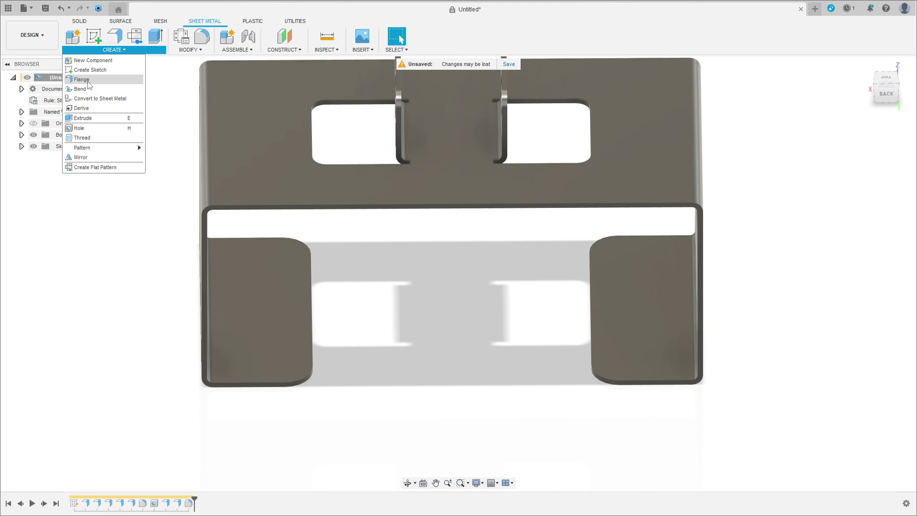
left_click(87, 129)
scroll(608, 368, "up", 3)
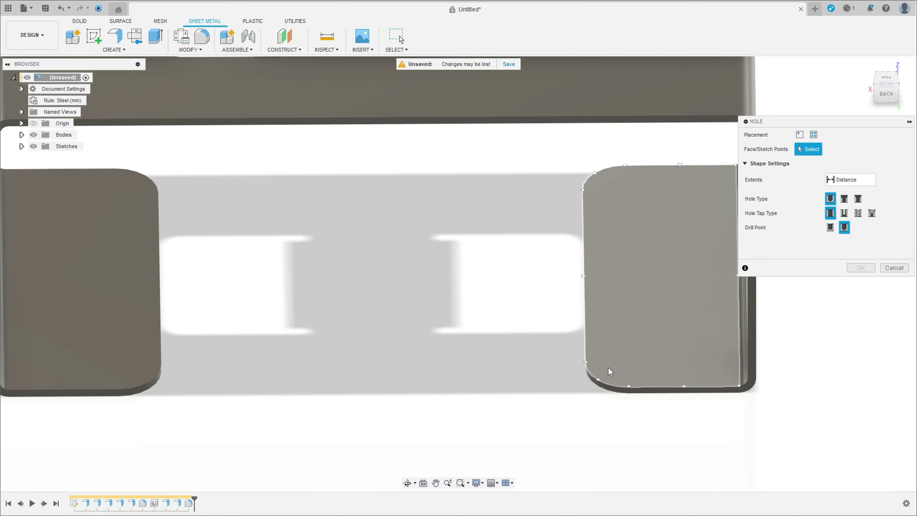
left_click(635, 358)
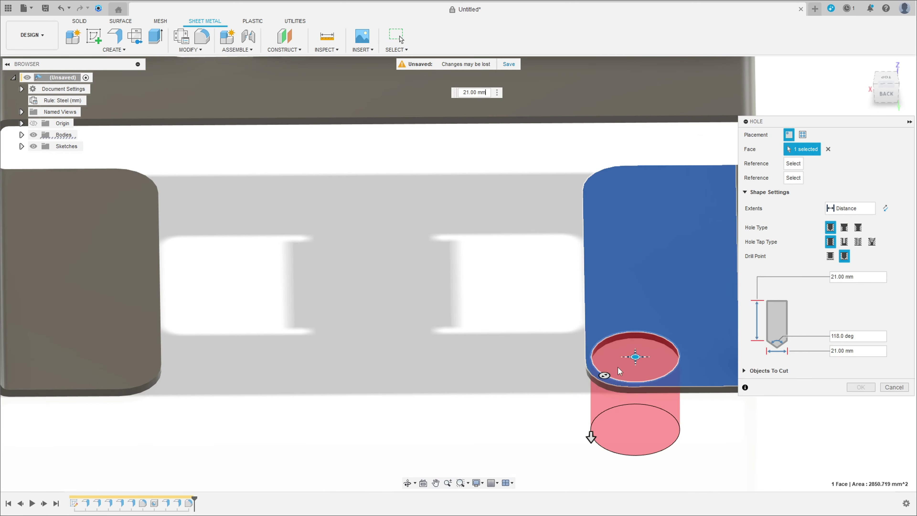
left_click(603, 383)
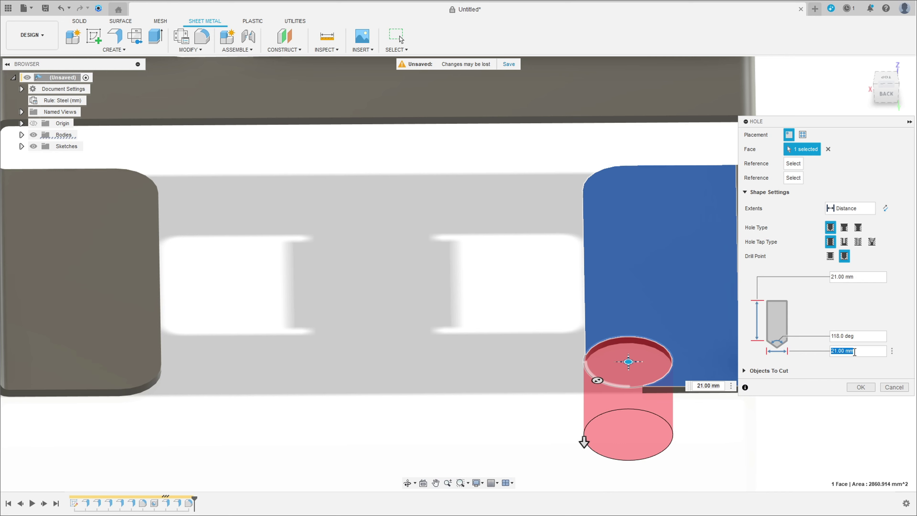
type("10")
Set the hole's extent to All and create the 10 mm through hole
scroll(603, 363, "up", 2)
scroll(610, 361, "up", 2)
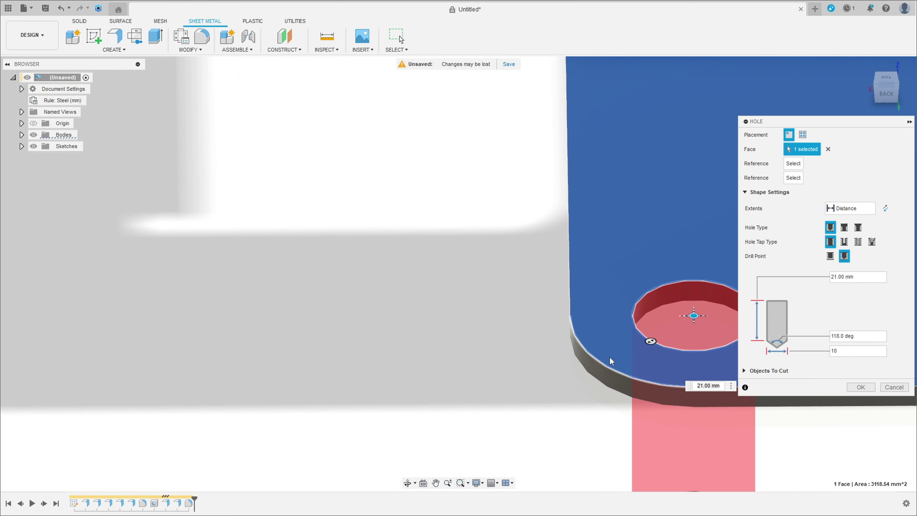
scroll(611, 360, "up", 1)
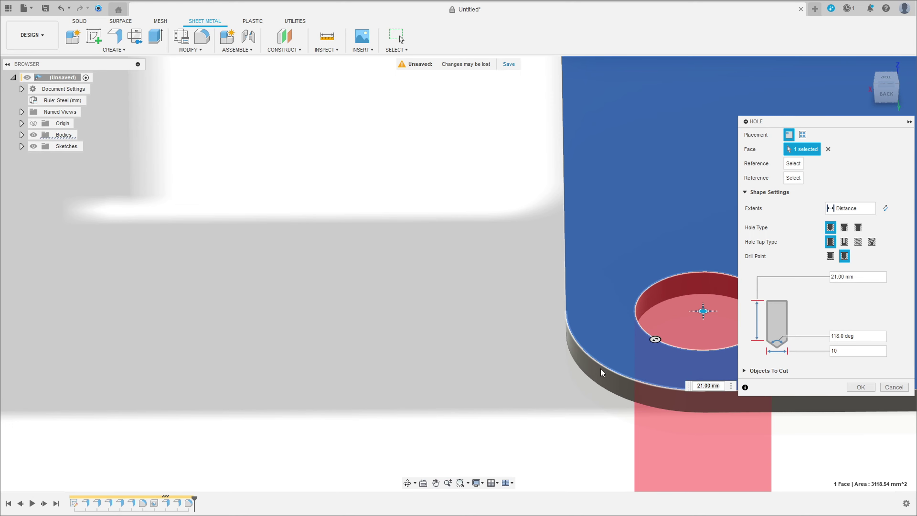
mouse_move(703, 318)
middle_mouse_down("shift")
mouse_move(686, 335)
mouse_move(645, 342)
mouse_move(747, 342)
middle_mouse_up("shift")
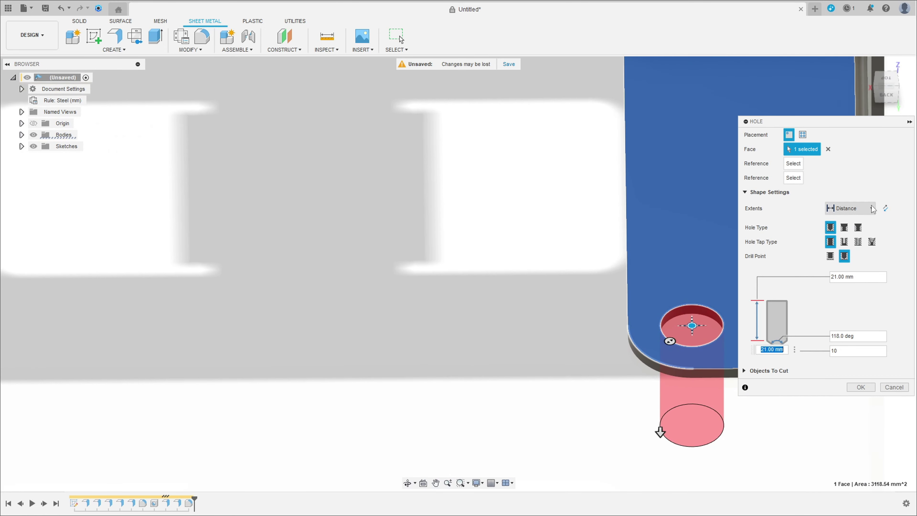
left_click(850, 208)
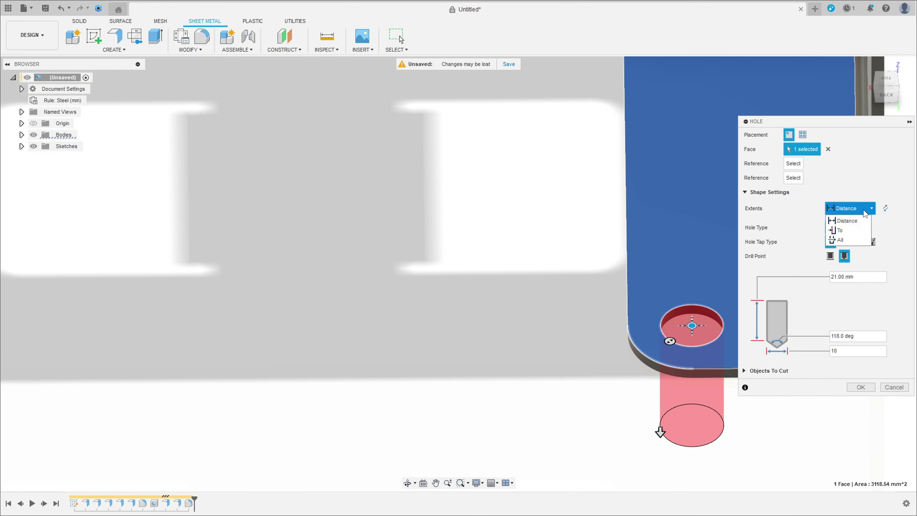
left_click(846, 240)
left_click(860, 376)
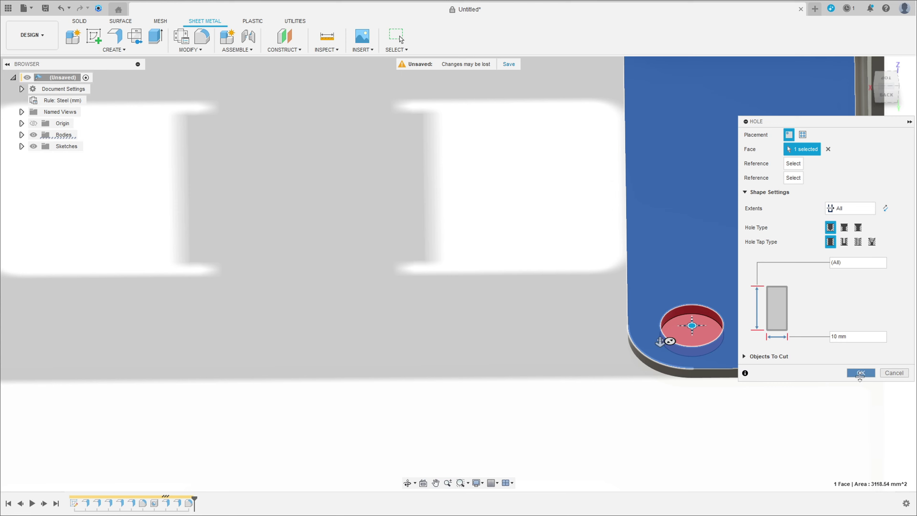
scroll(655, 361, "down", 5)
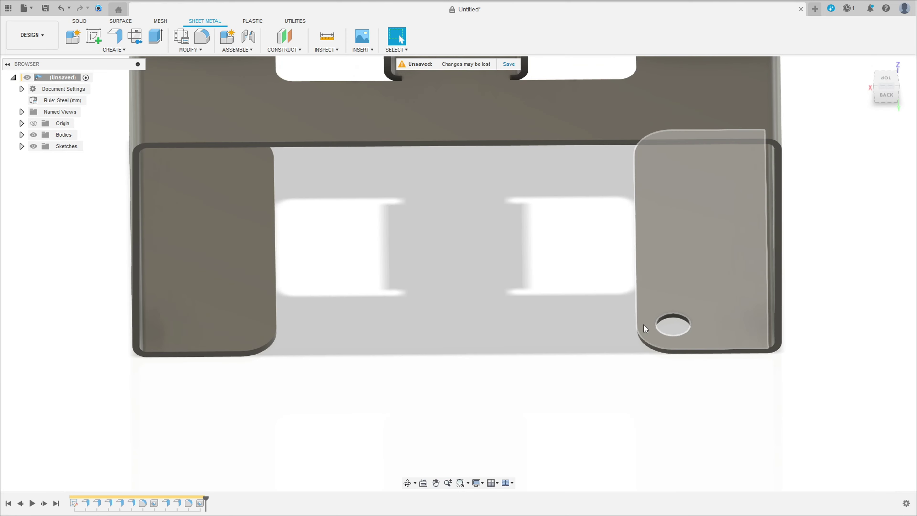
scroll(505, 304, "down", 2)
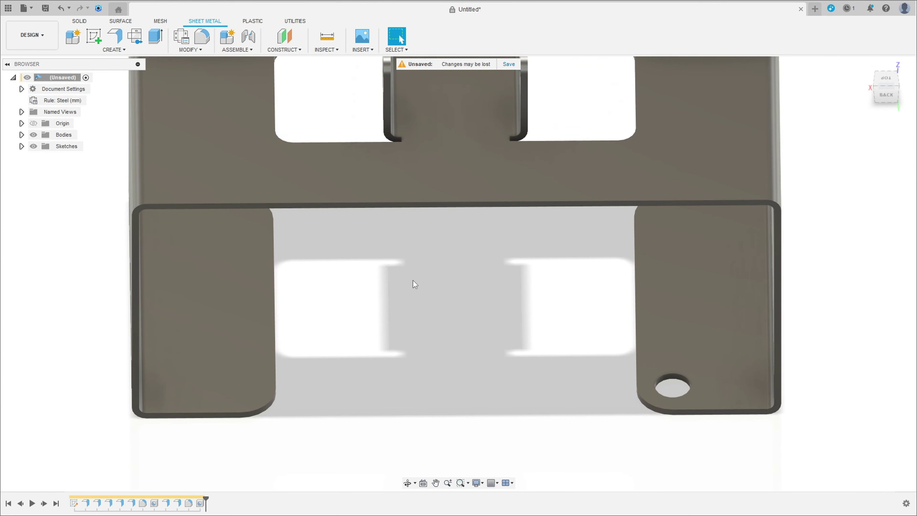
Start a Features-type rectangular pattern of the new hole along the flange's bottom edge
left_click(113, 50)
mouse_move(82, 148)
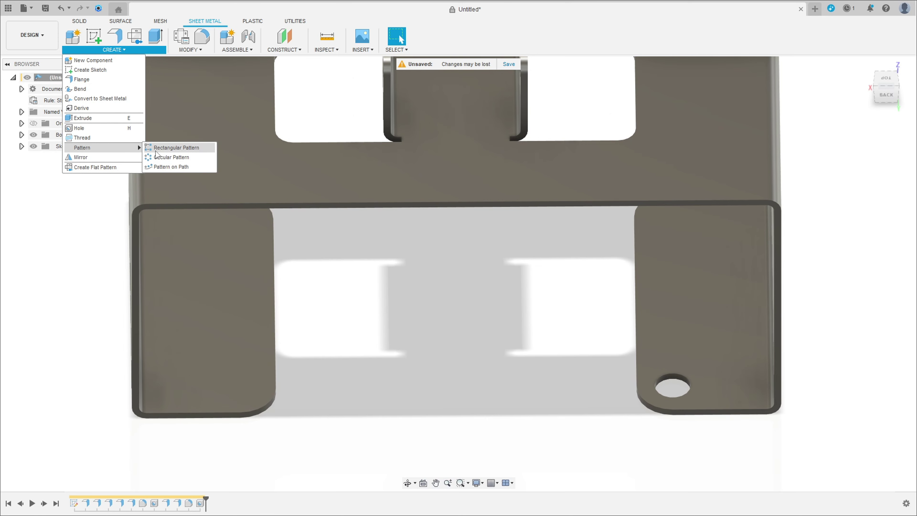
left_click(166, 148)
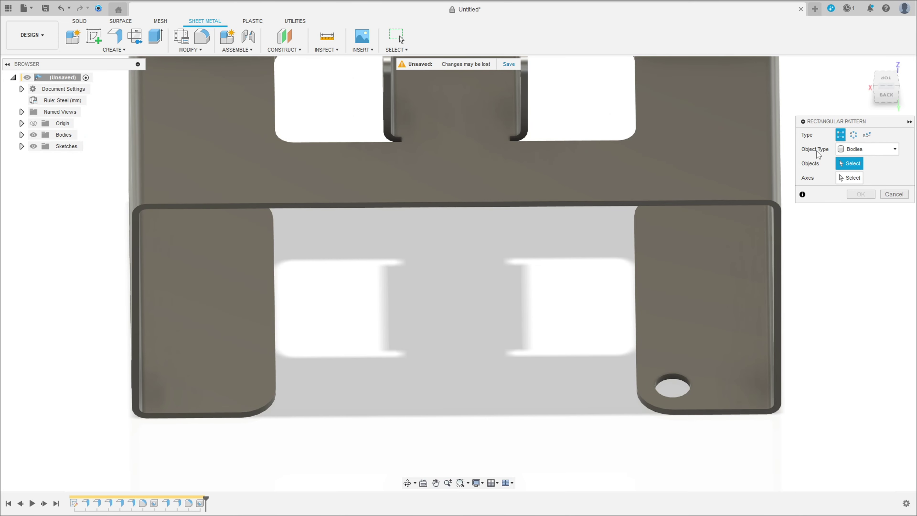
left_click(852, 150)
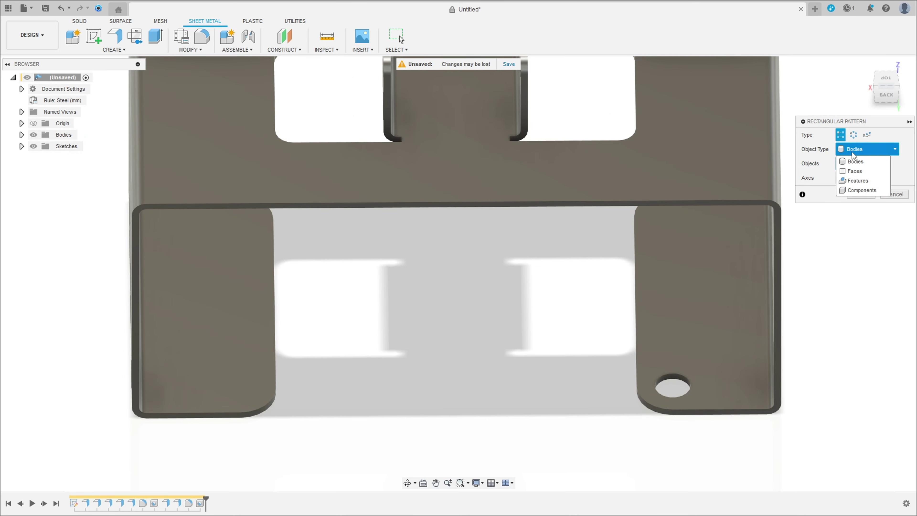
left_click(869, 181)
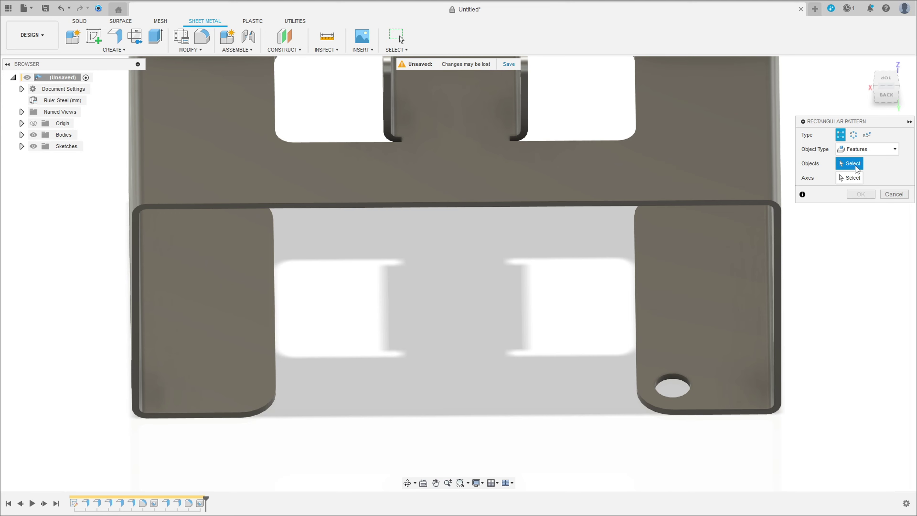
left_click(199, 505)
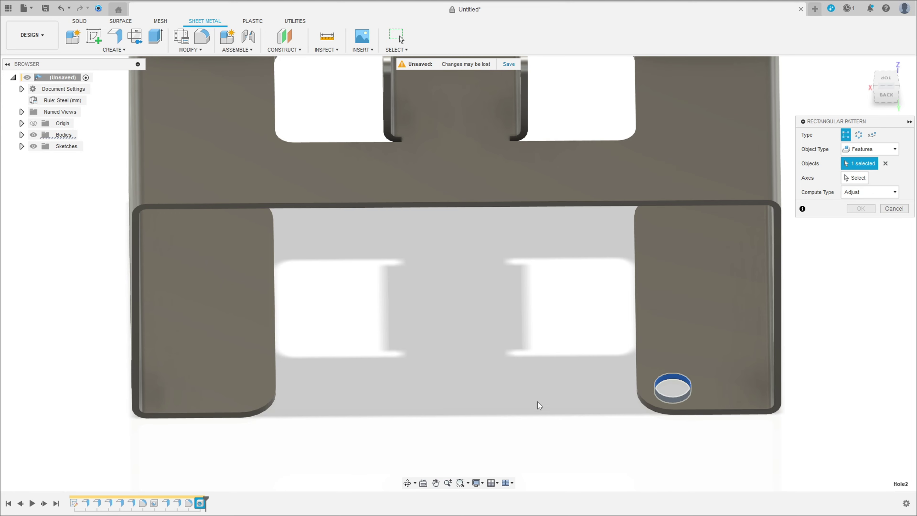
left_click(855, 178)
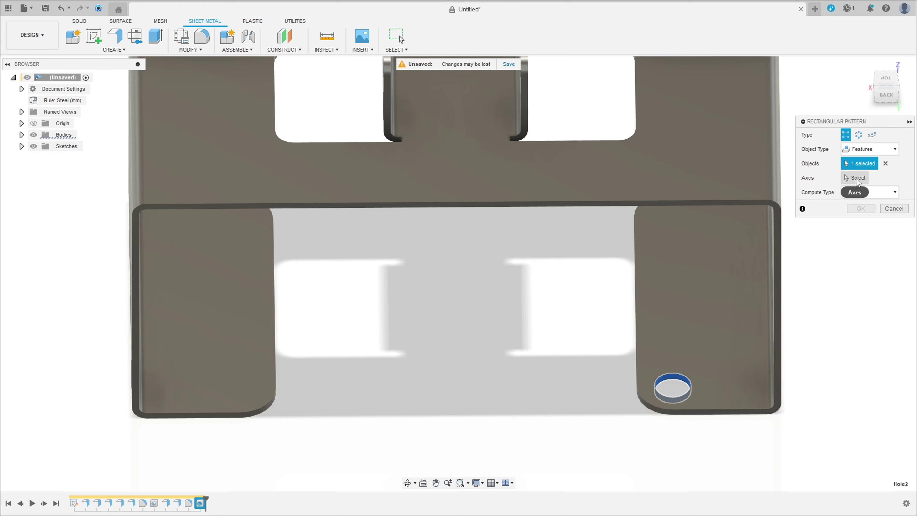
left_click(713, 414)
Set the first pattern direction to 2 copies spaced -120 mm
left_click_drag(683, 391, 314, 393)
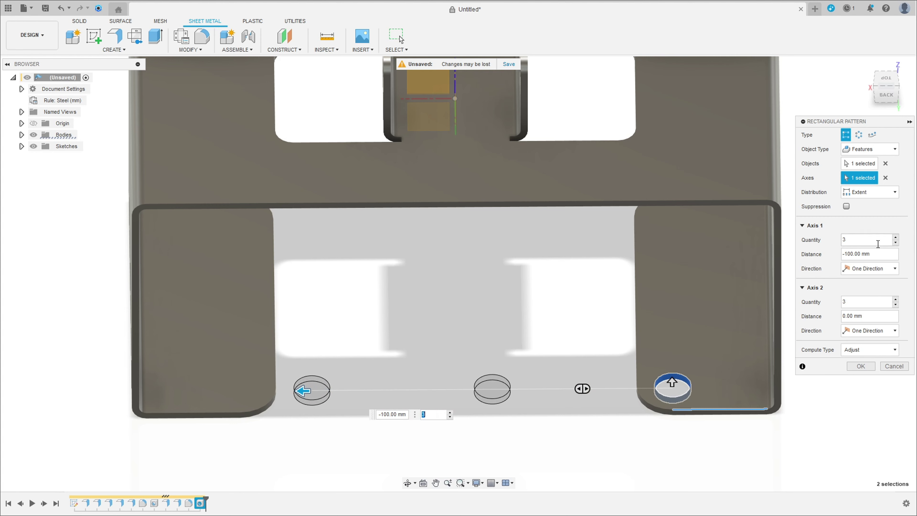
left_click(896, 242)
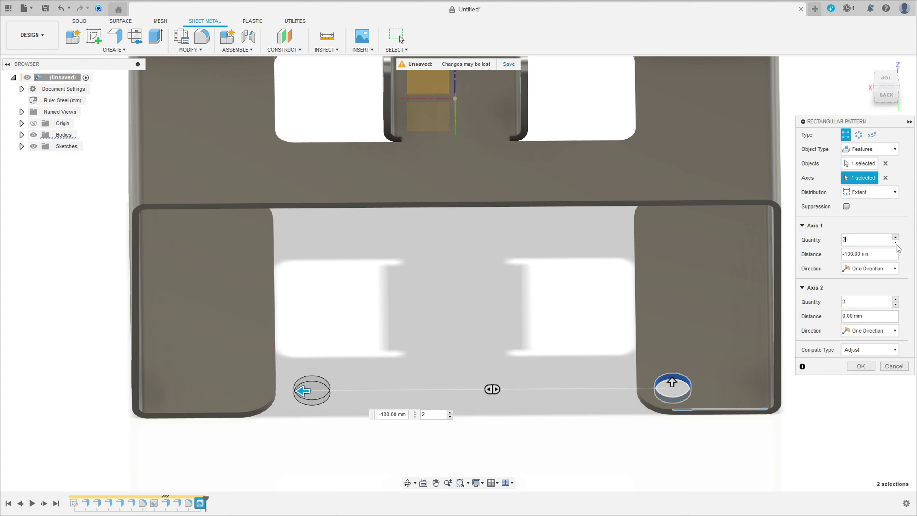
key("Tab")
type("-")
key("Return")
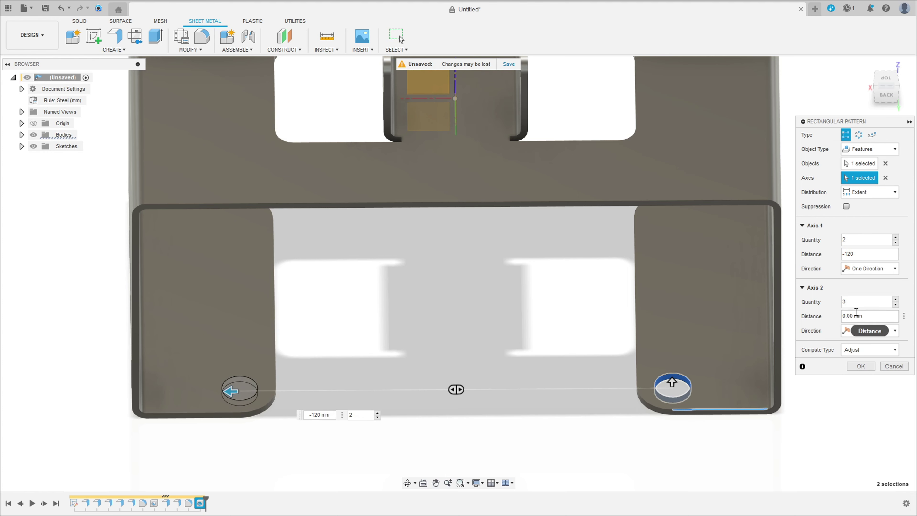
Set the second direction to 2 copies spaced 70 mm and confirm the pattern
left_click_drag(672, 381, 671, 334)
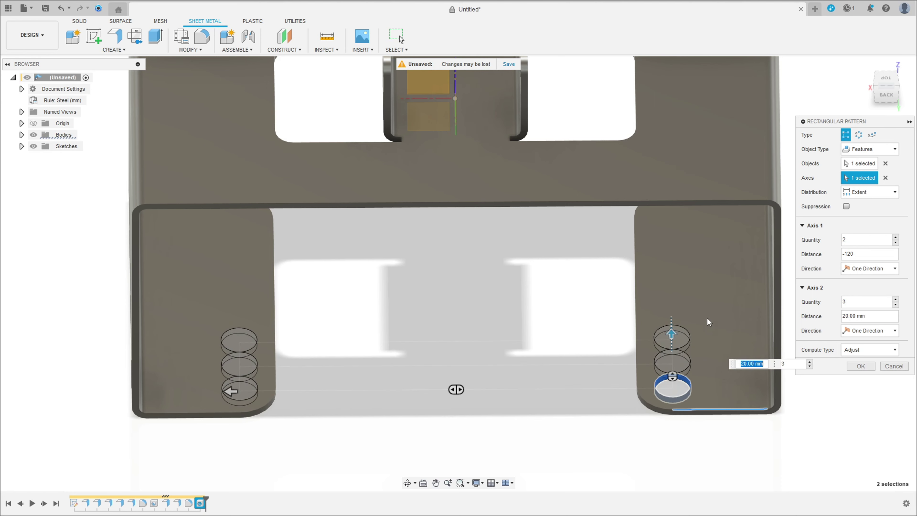
double_click(853, 302)
type("2")
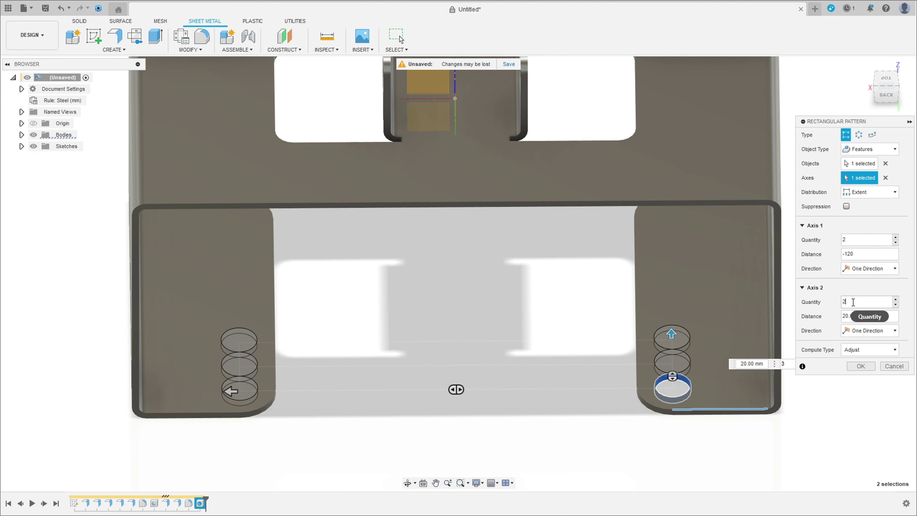
key("Tab")
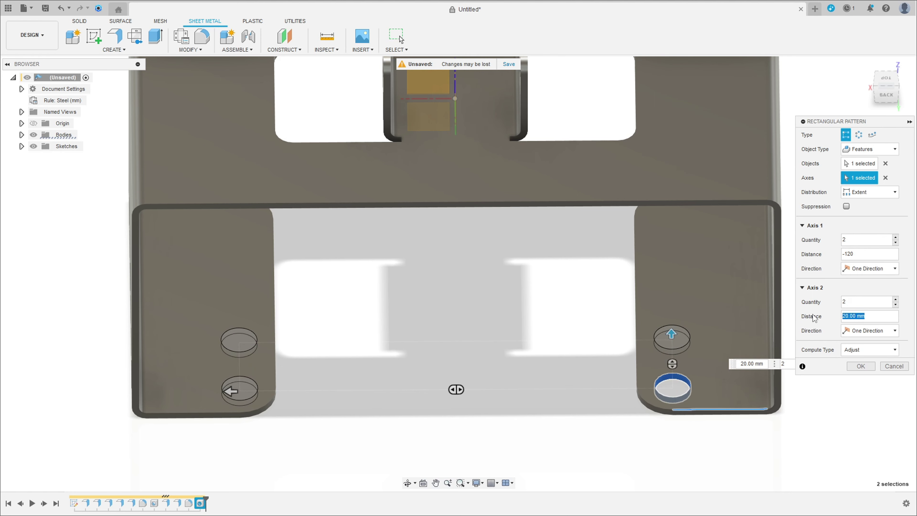
type("70")
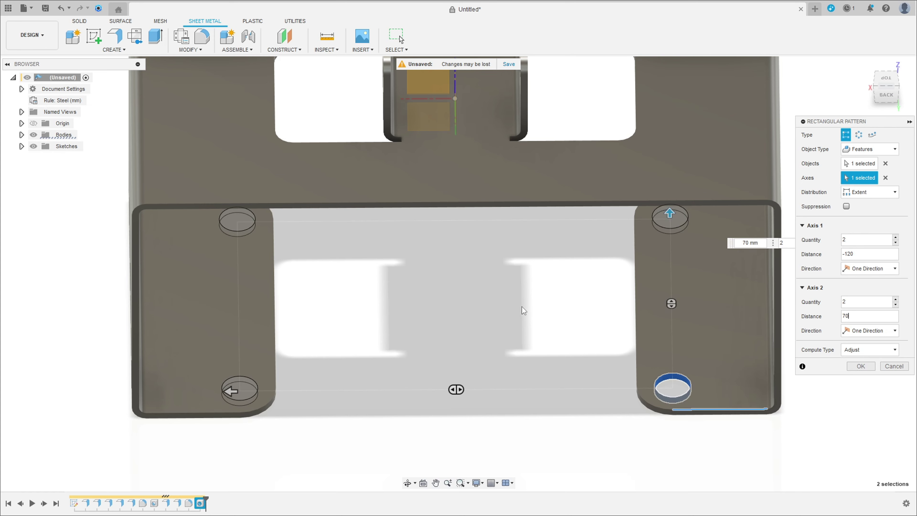
middle_click_drag(521, 307, 527, 301, "shift")
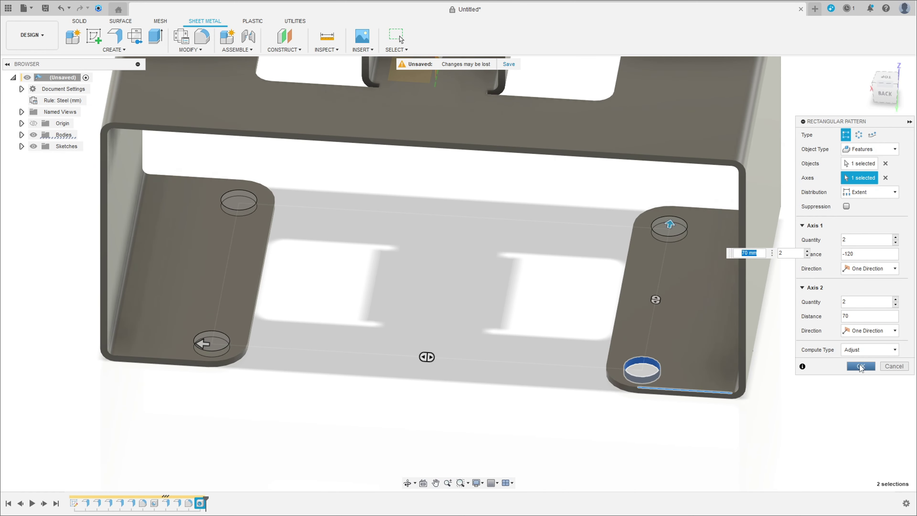
left_click(860, 367)
Orbit around the bracket, start a new flange, and zoom toward its top edge
scroll(481, 333, "down", 1)
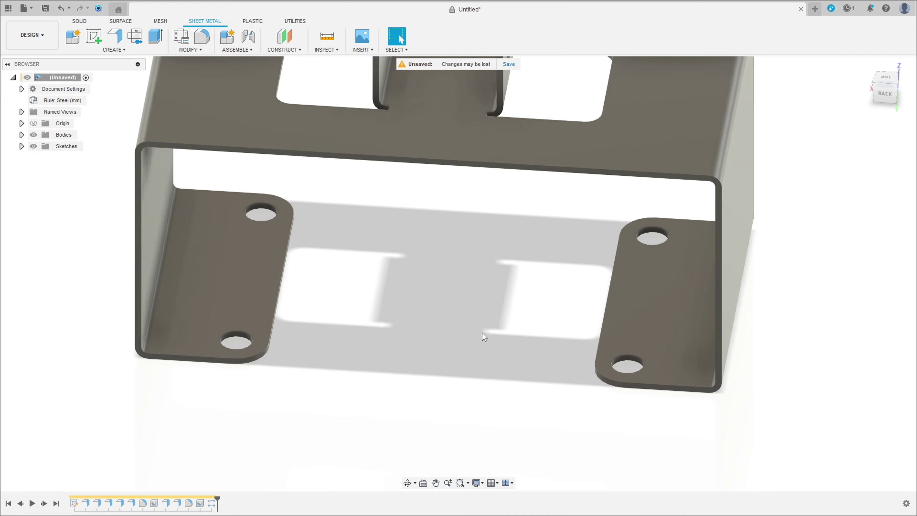
scroll(477, 334, "down", 3)
mouse_move(473, 335)
middle_mouse_down("shift")
mouse_move(446, 322)
mouse_move(467, 313)
mouse_move(417, 323)
mouse_move(615, 323)
middle_mouse_up("shift")
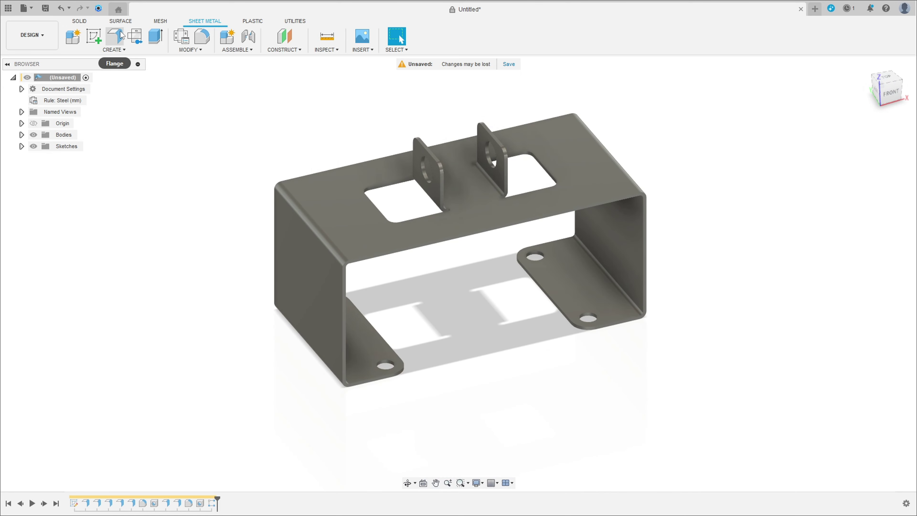
left_click(114, 37)
mouse_move(441, 265)
middle_mouse_down()
mouse_move(311, 262)
mouse_move(358, 252)
middle_mouse_up()
scroll(386, 240, "up", 5)
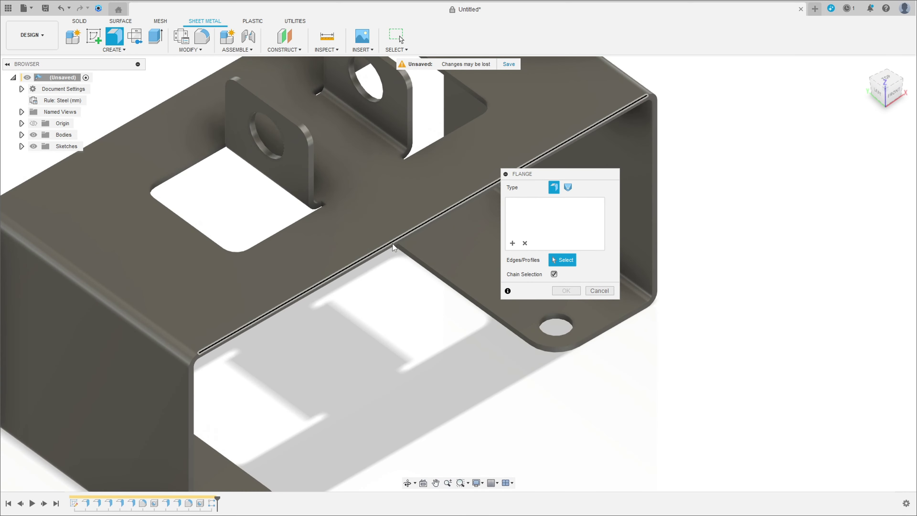
Flange the near long top edge downward: symmetric, 66 mm wide, 30 mm tall
left_click(392, 244)
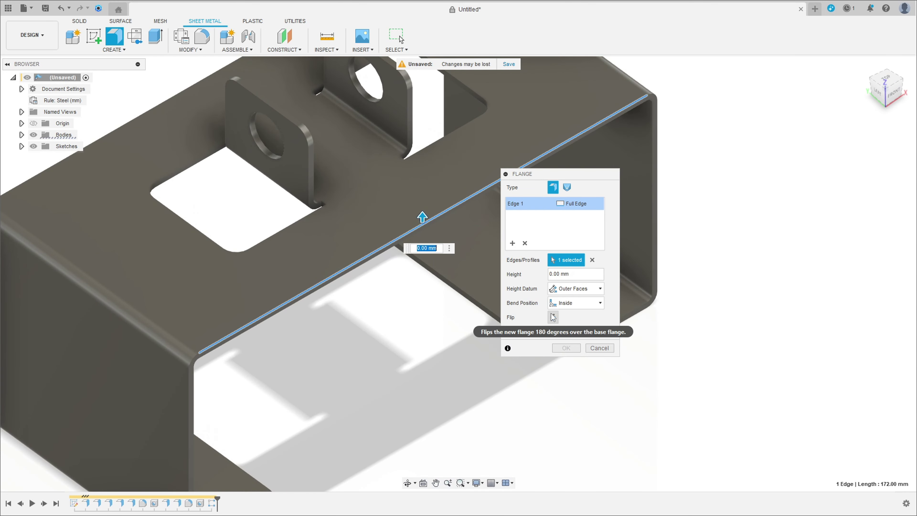
left_click(525, 274)
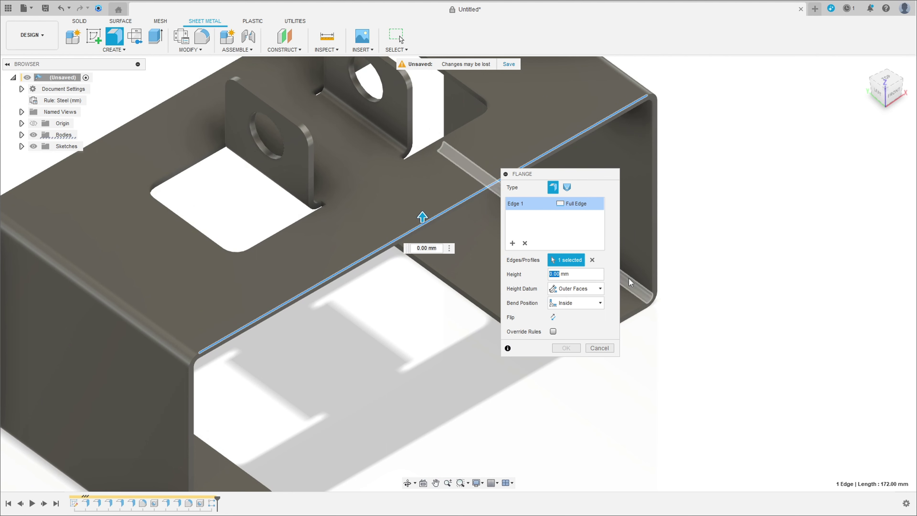
type("66")
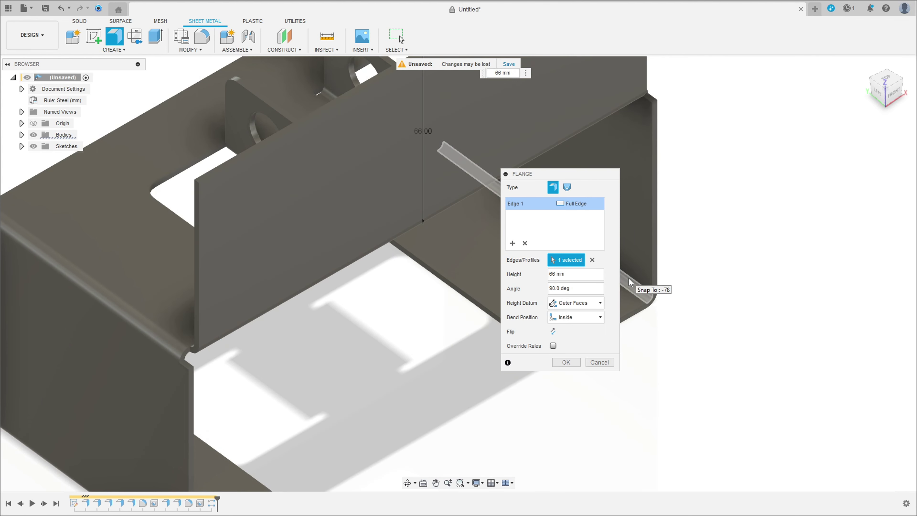
left_click(554, 331)
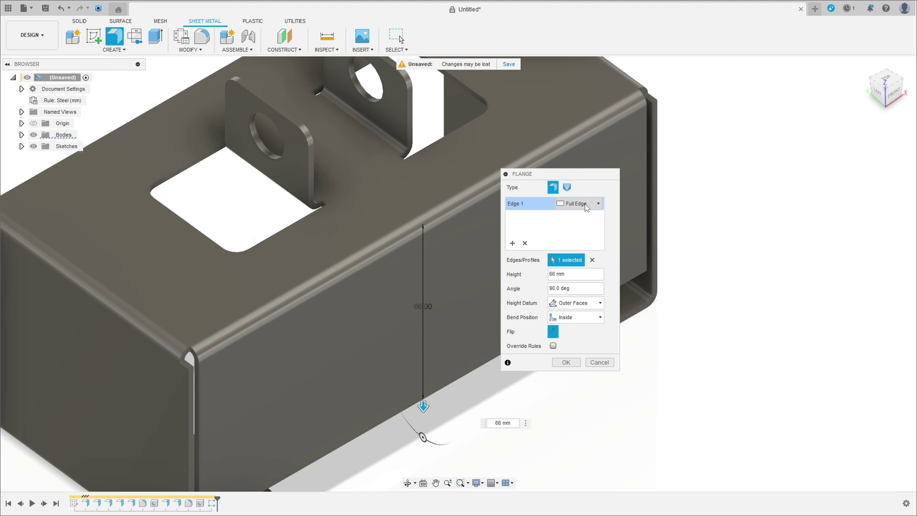
left_click(585, 206)
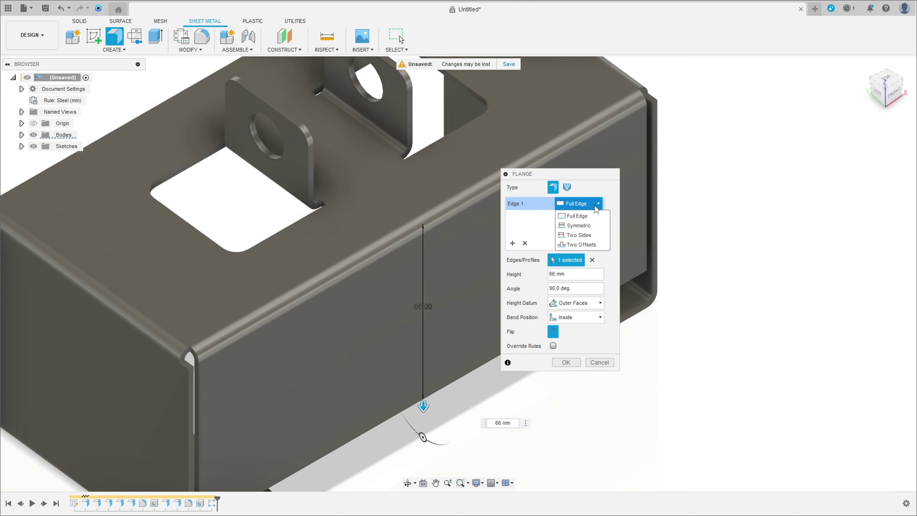
left_click(579, 226)
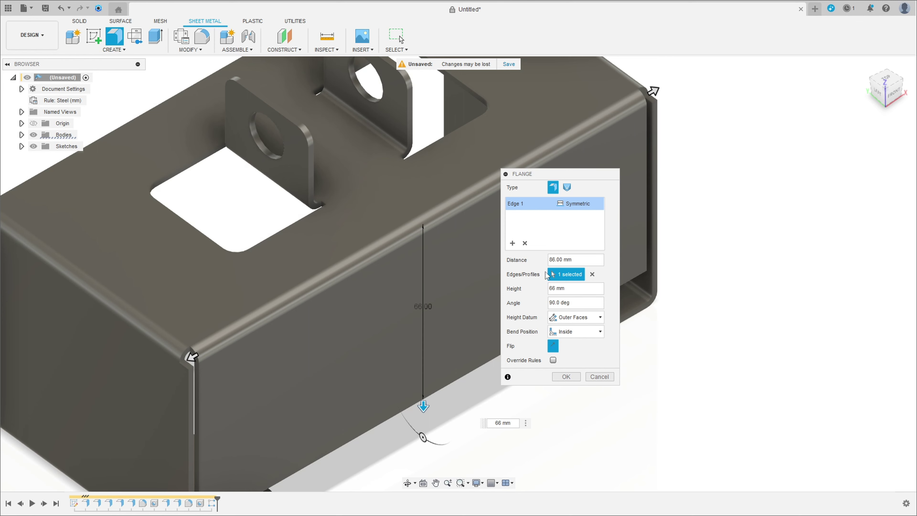
left_click(561, 259)
type("66")
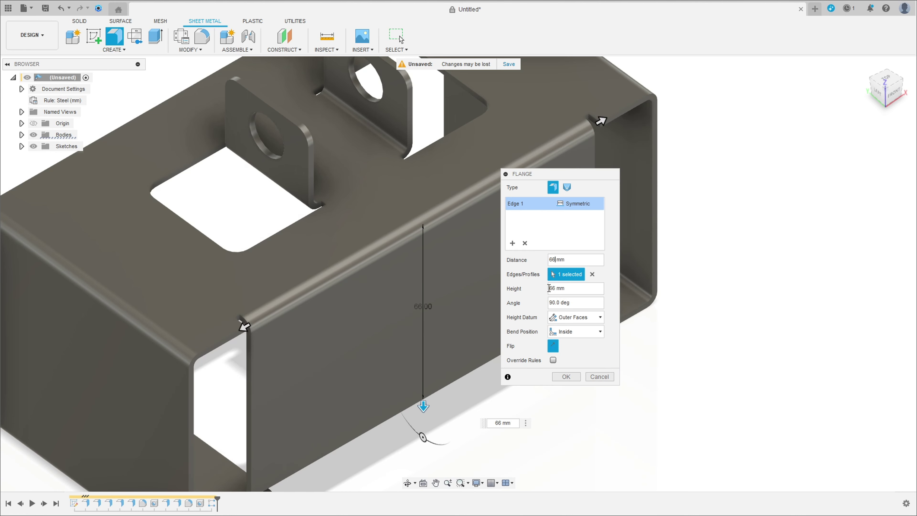
double_click(549, 288)
type("30")
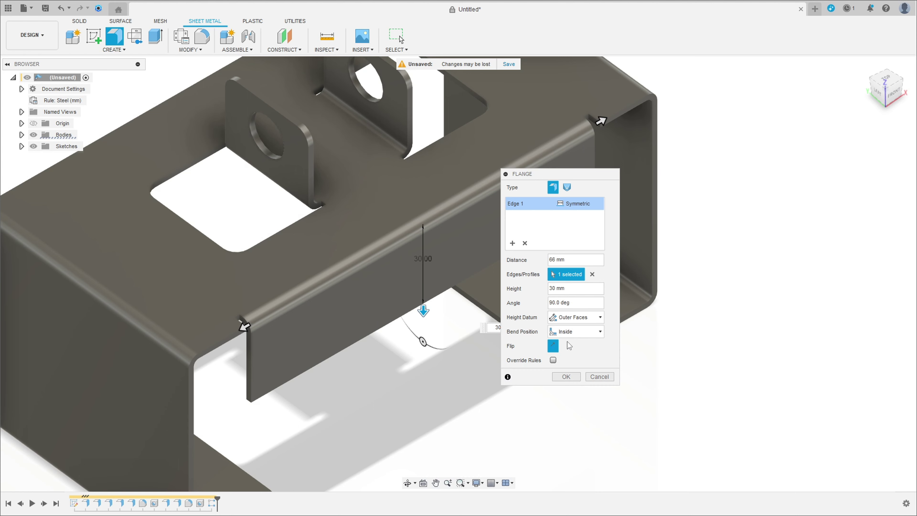
left_click(566, 377)
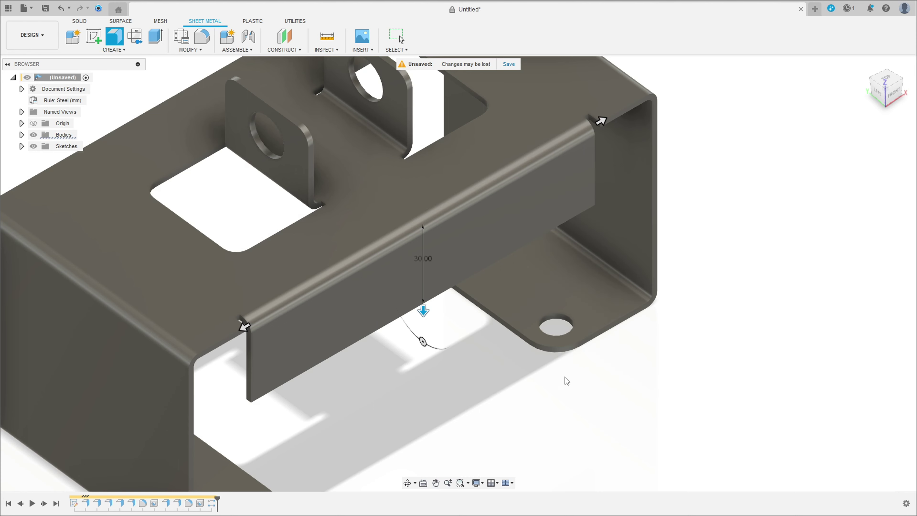
scroll(404, 355, "down", 5)
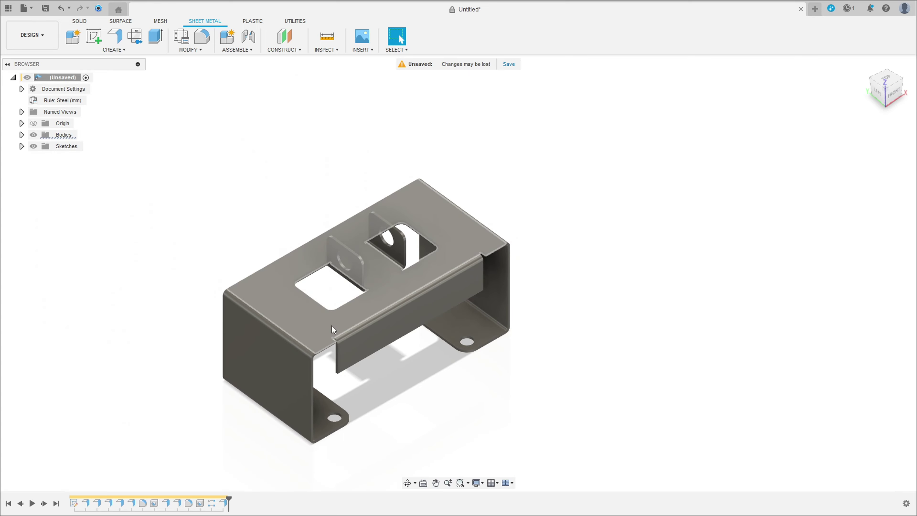
Start a flange on the opposite long top edge with a Symmetric extent
mouse_move(332, 325)
middle_mouse_down("shift")
mouse_move(497, 322)
mouse_move(561, 352)
middle_mouse_up("shift")
left_click(123, 41)
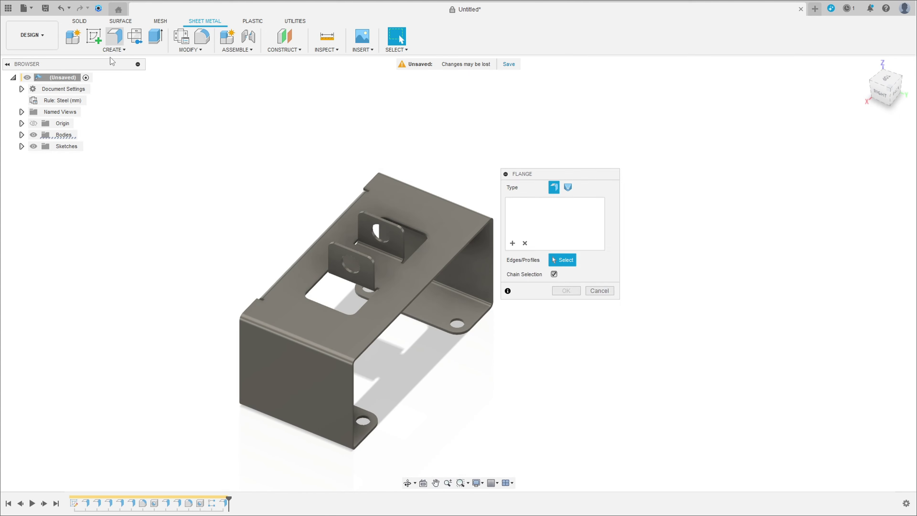
scroll(419, 294, "up", 1)
scroll(409, 294, "up", 3)
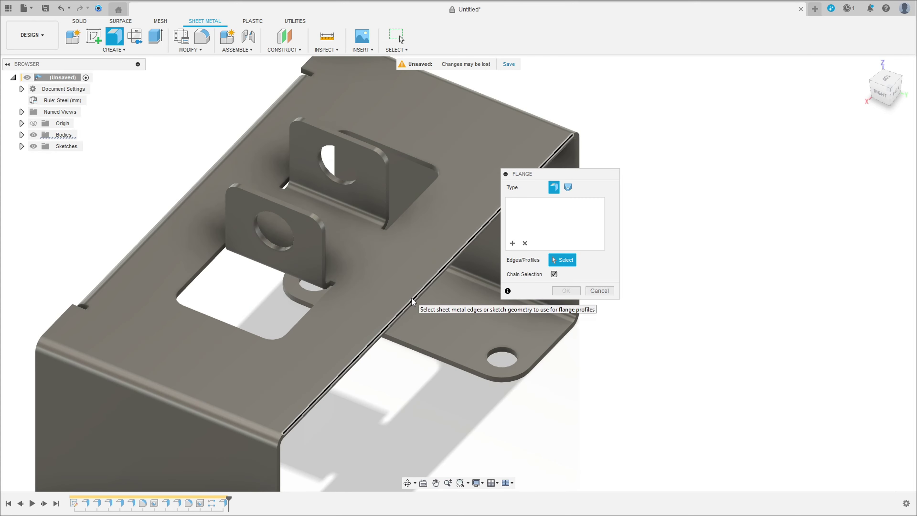
left_click(412, 299)
left_click(592, 205)
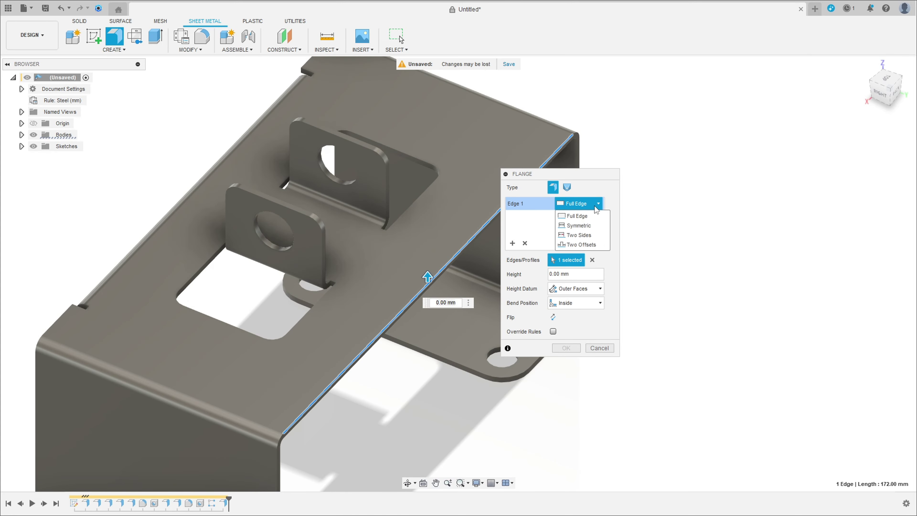
left_click(578, 219)
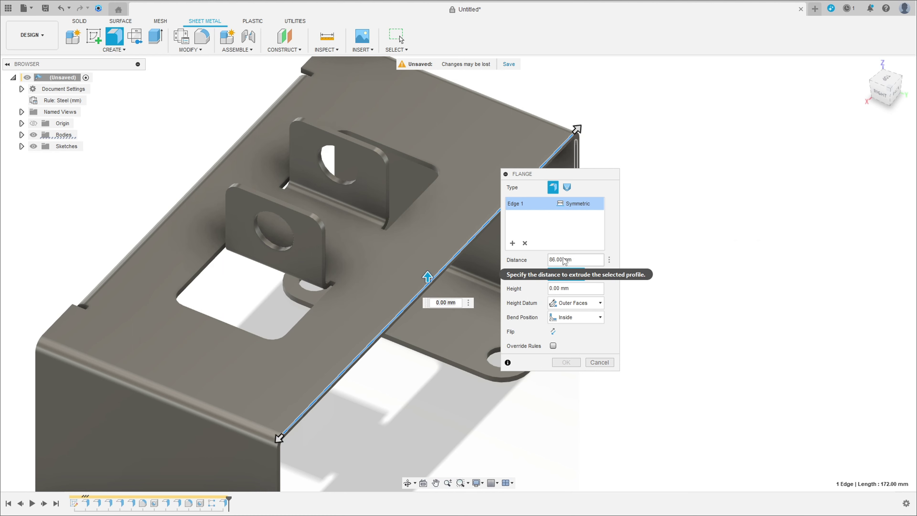
Give it 66 mm width and 30 mm height, flip it downward, and create it
double_click(551, 260)
type("66")
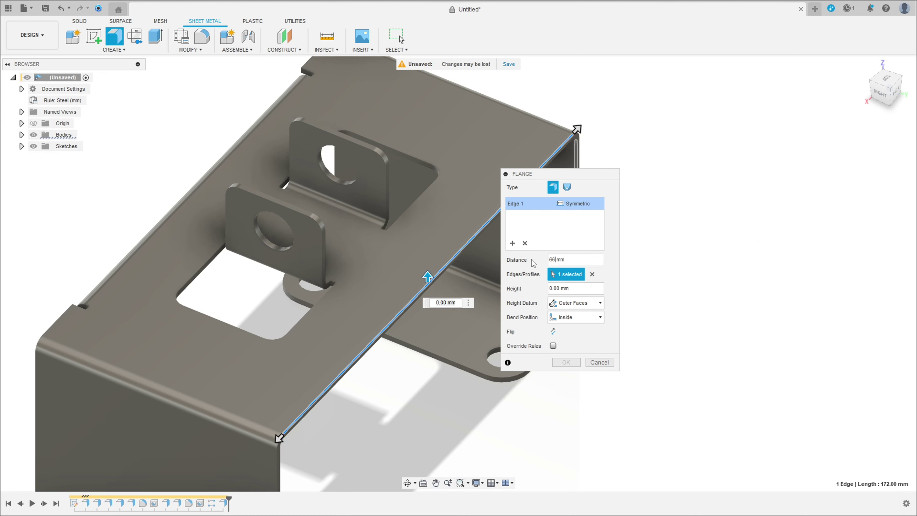
key("Tab")
type("30")
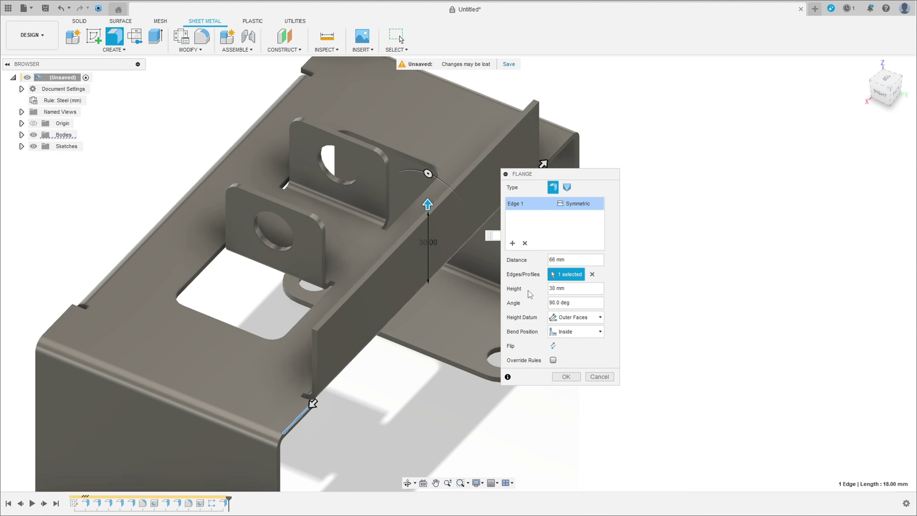
left_click(553, 346)
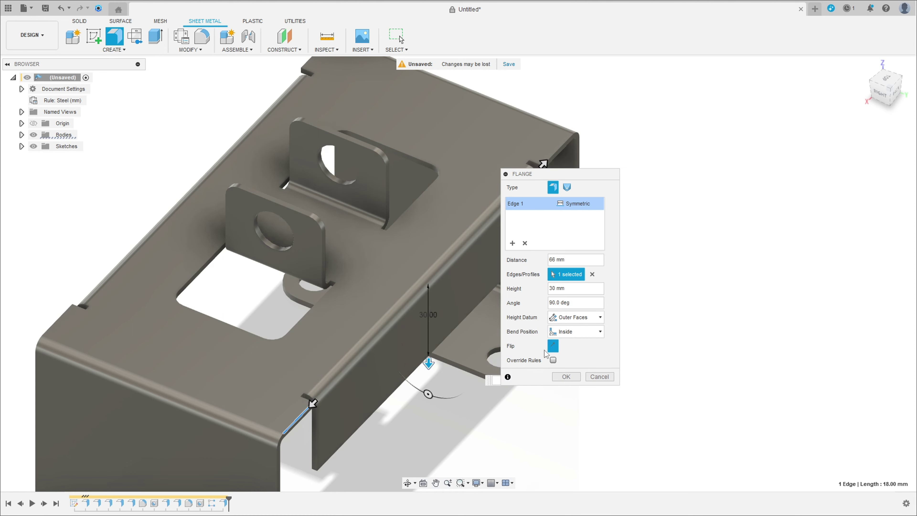
left_click(565, 376)
scroll(497, 380, "down", 5)
mouse_move(482, 385)
middle_mouse_down("shift")
mouse_move(424, 370)
mouse_move(715, 284)
middle_mouse_up("shift")
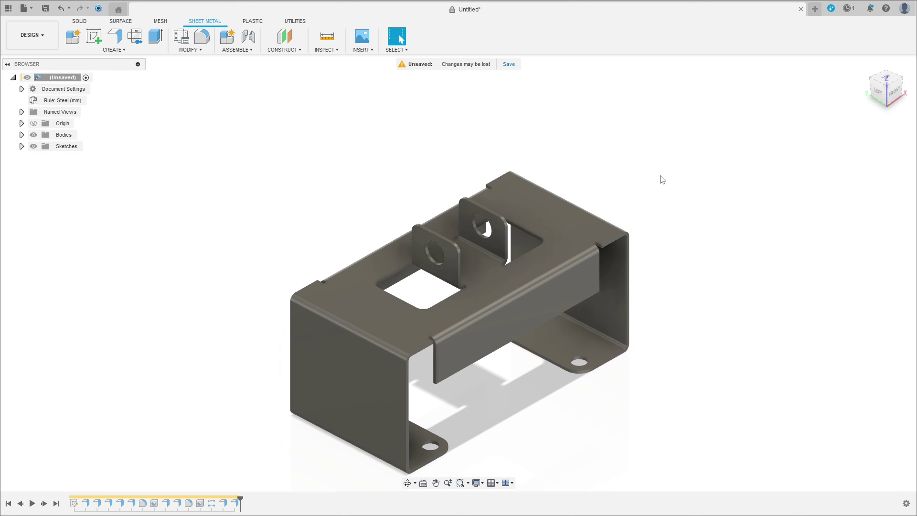
Unfold all eight bends with the top face as the stationary entity, then view it from above
left_click(193, 51)
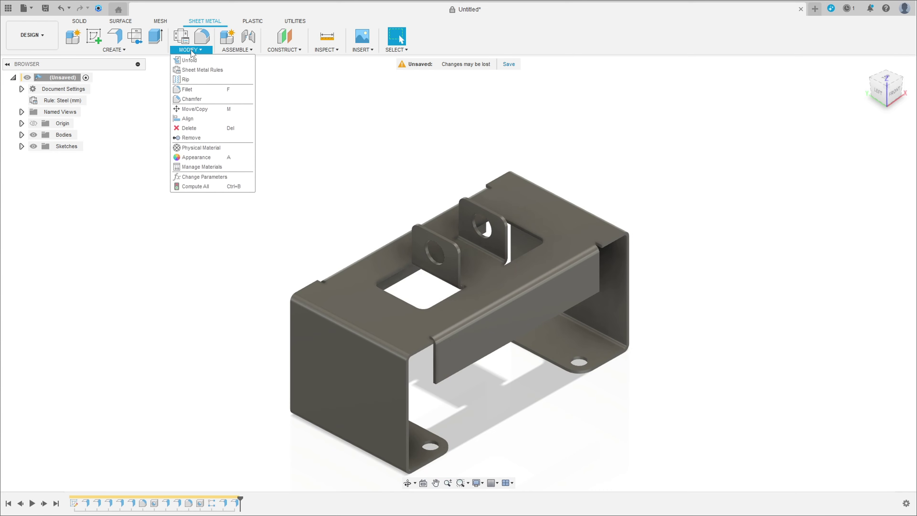
left_click(197, 61)
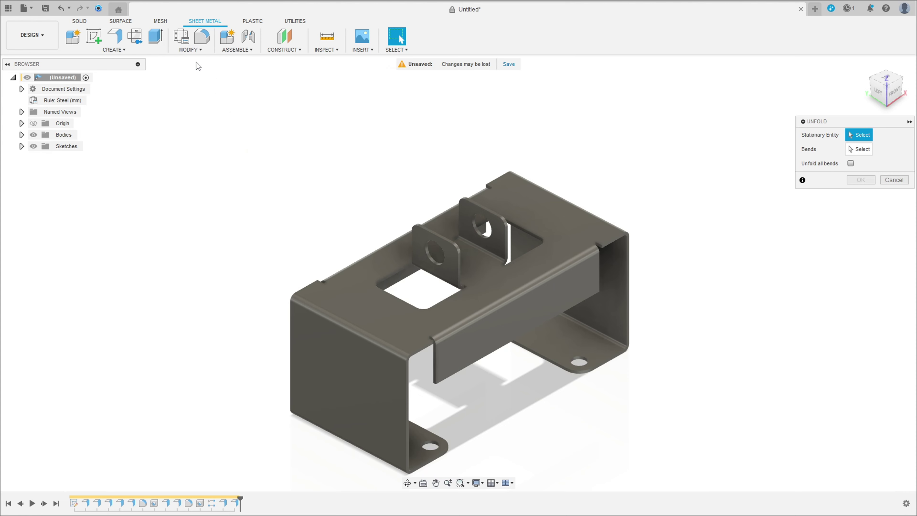
left_click(504, 276)
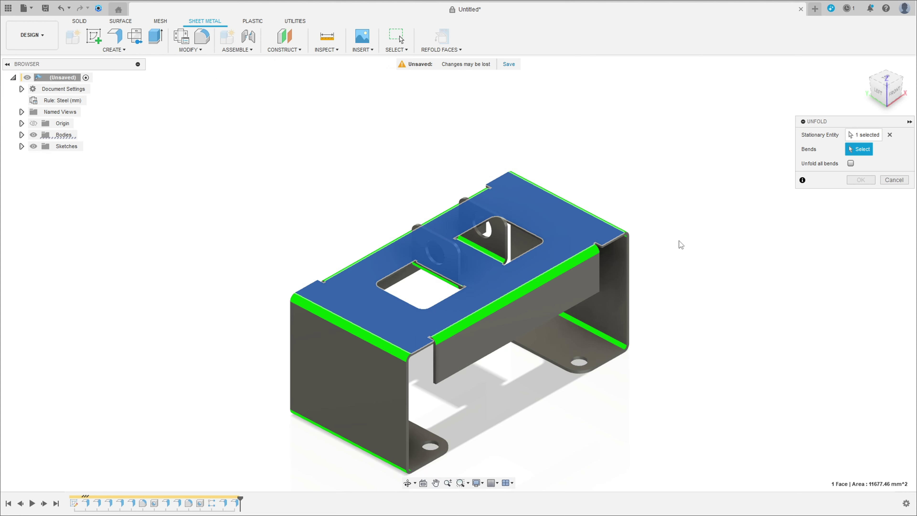
left_click(851, 164)
left_click(855, 183)
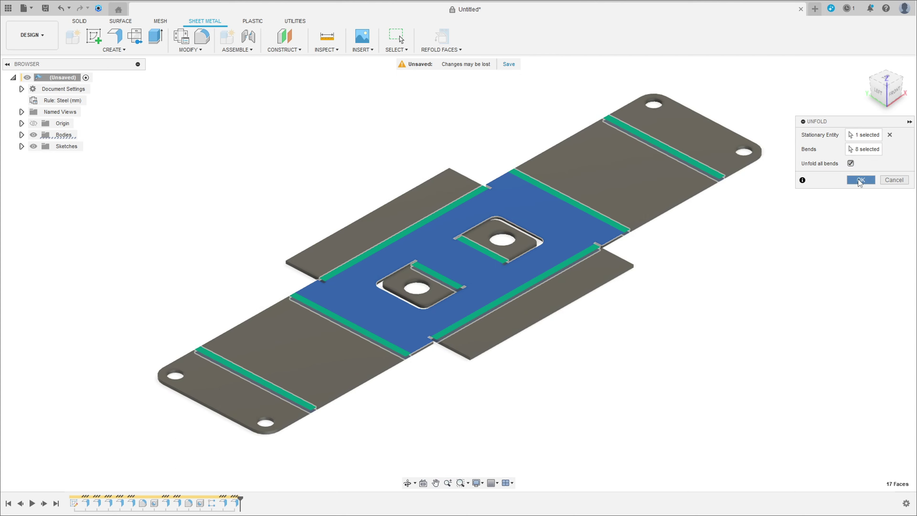
left_click(541, 210)
mouse_move(541, 210)
middle_mouse_down("shift")
mouse_move(495, 214)
mouse_move(357, 419)
middle_mouse_up("shift")
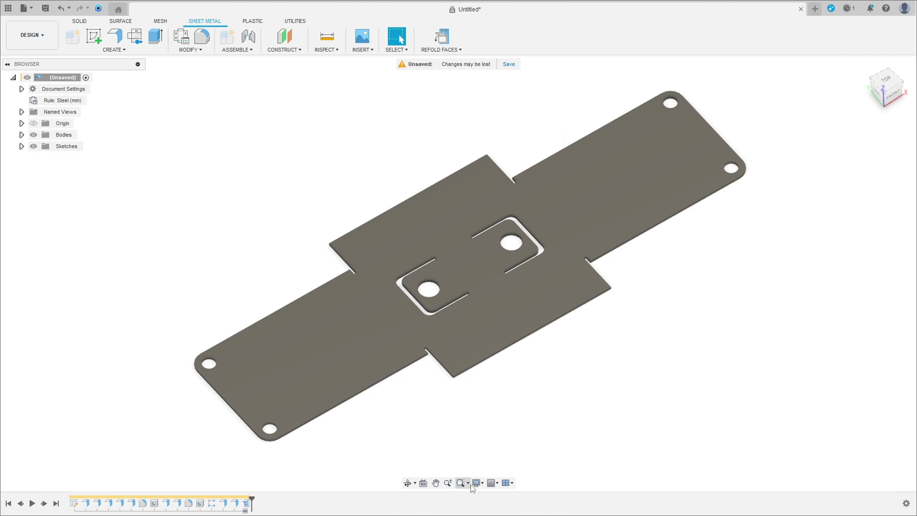
Switch the visual style to Shaded with Visible Edges Only
left_click(478, 483)
mouse_move(518, 413)
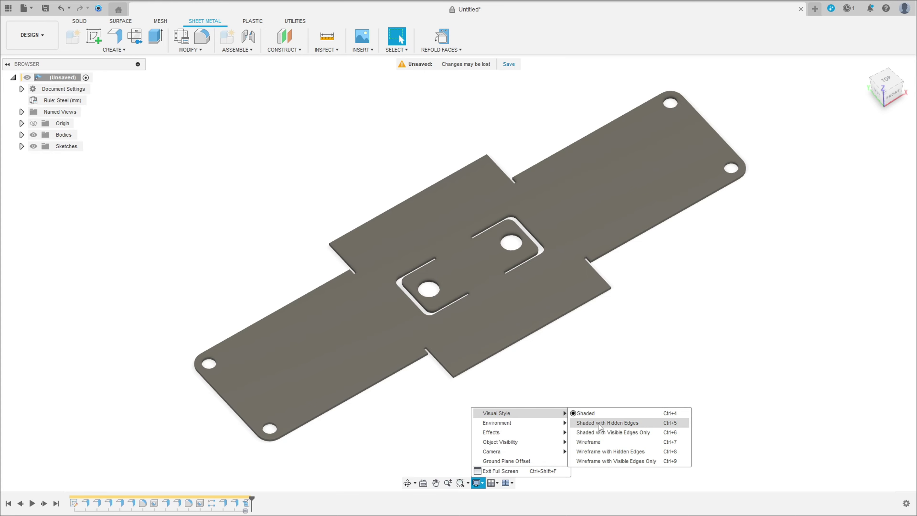
left_click(609, 432)
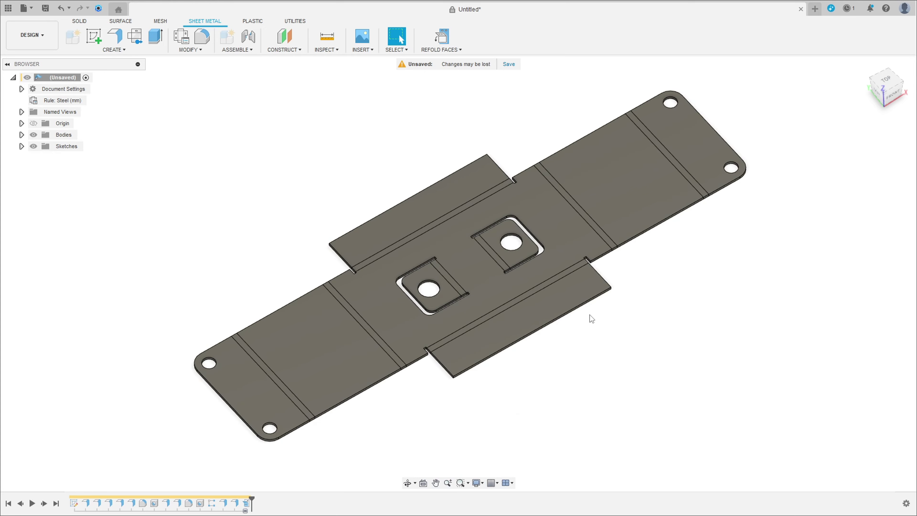